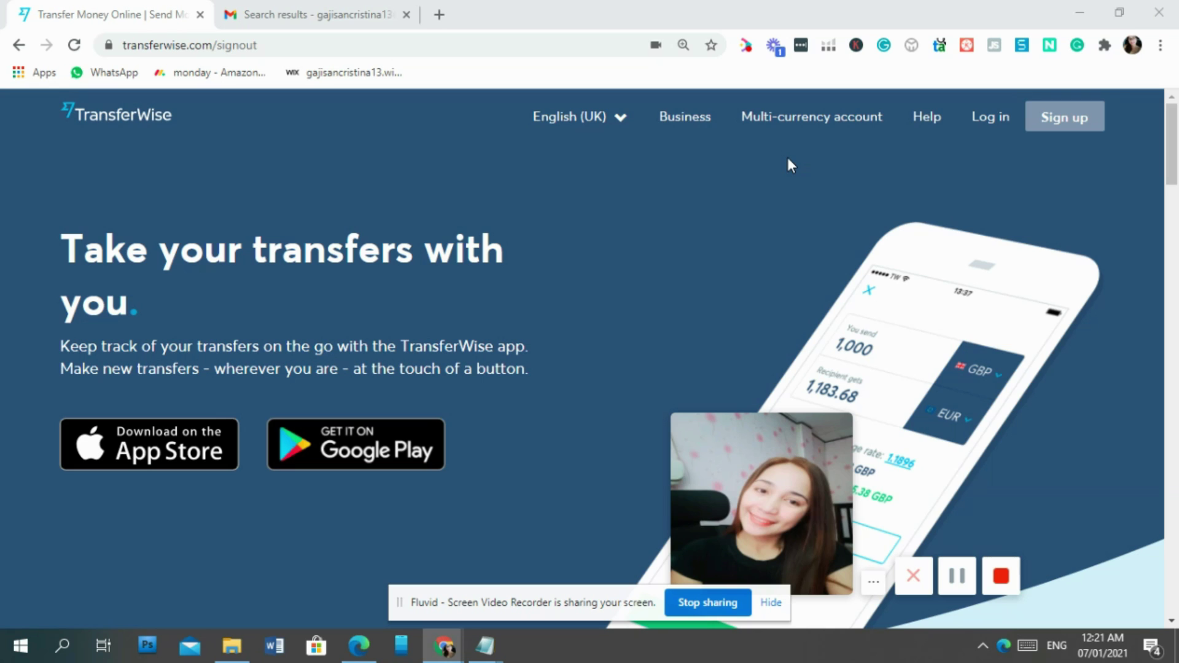
Look over the TransferWise sign-up form's email and password fields, then return to the home page
{"action": "left_click", "coordinate": [1068, 133]}
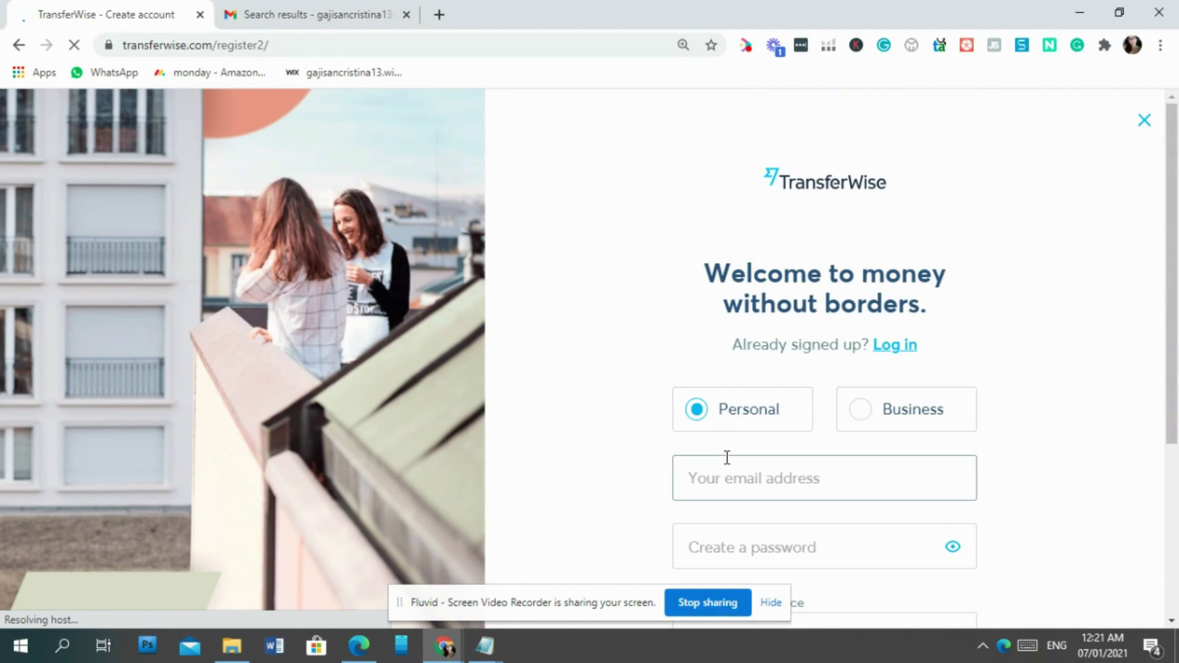
{"action": "scroll", "coordinate": [711, 429], "scroll_direction": "down", "scroll_amount": 4}
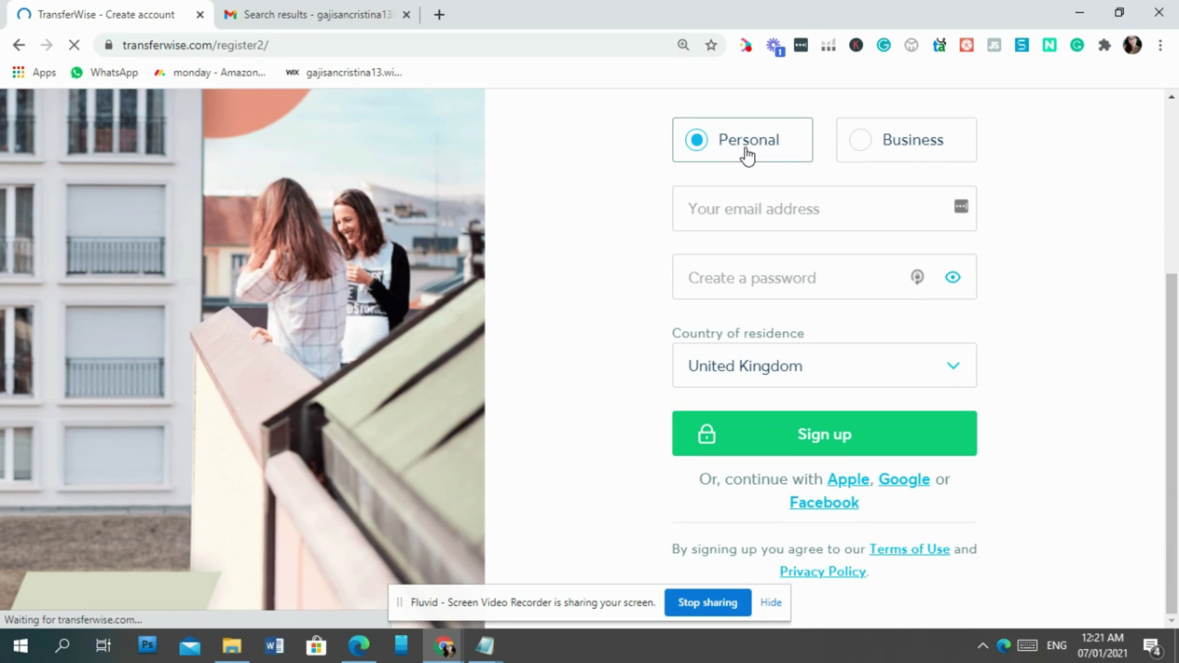
{"action": "left_click", "coordinate": [784, 218]}
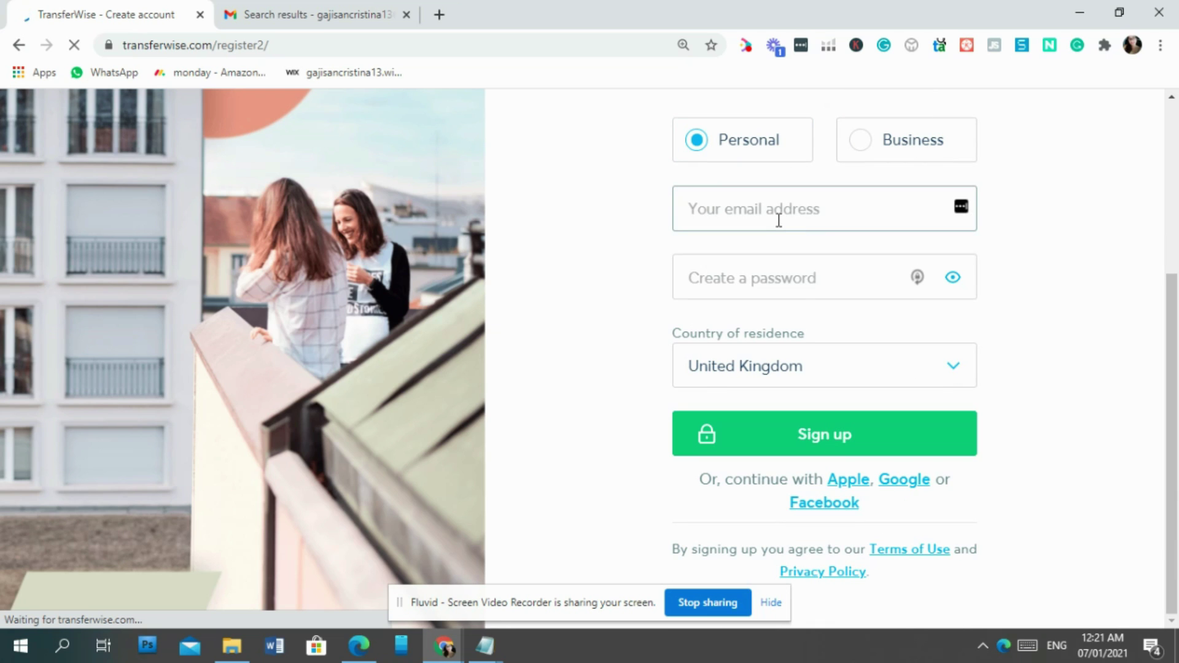
{"action": "left_click", "coordinate": [795, 287]}
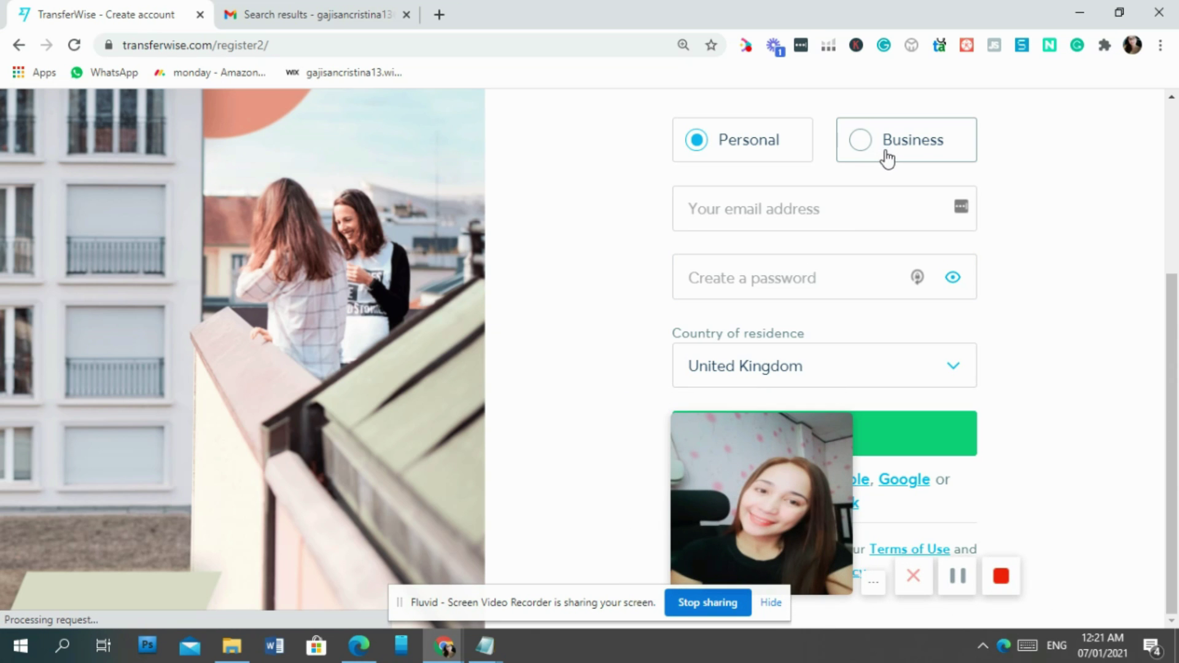
{"action": "left_click_drag", "start_coordinate": [750, 470], "coordinate": [883, 470]}
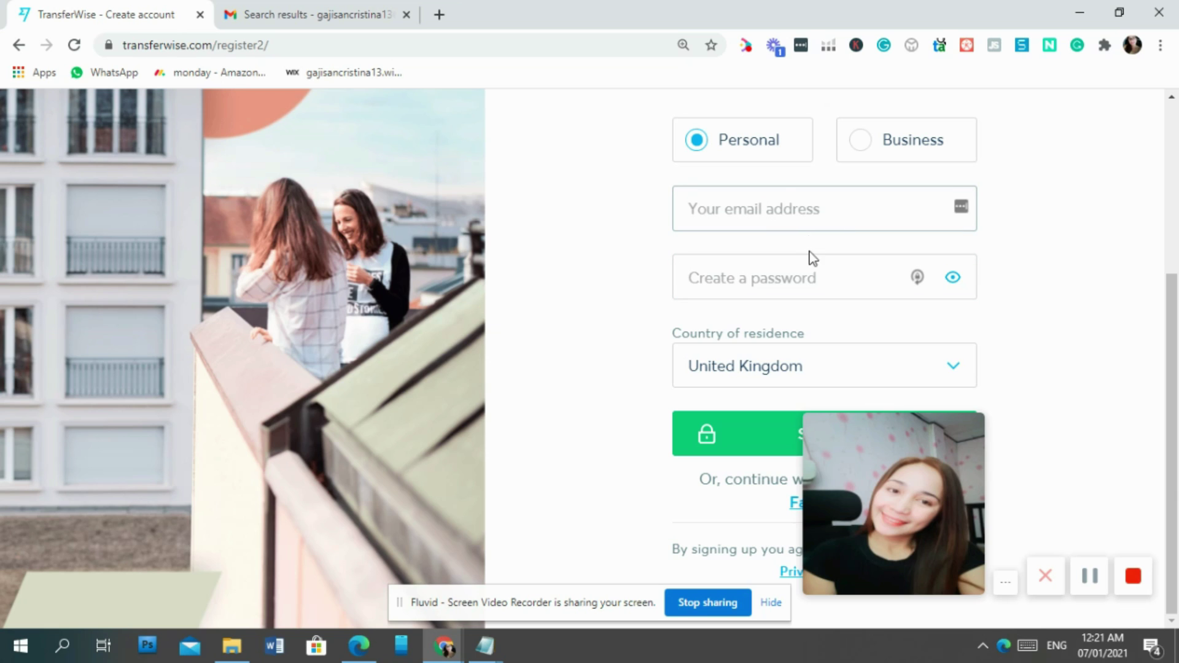
{"action": "left_click_drag", "start_coordinate": [900, 424], "coordinate": [775, 481]}
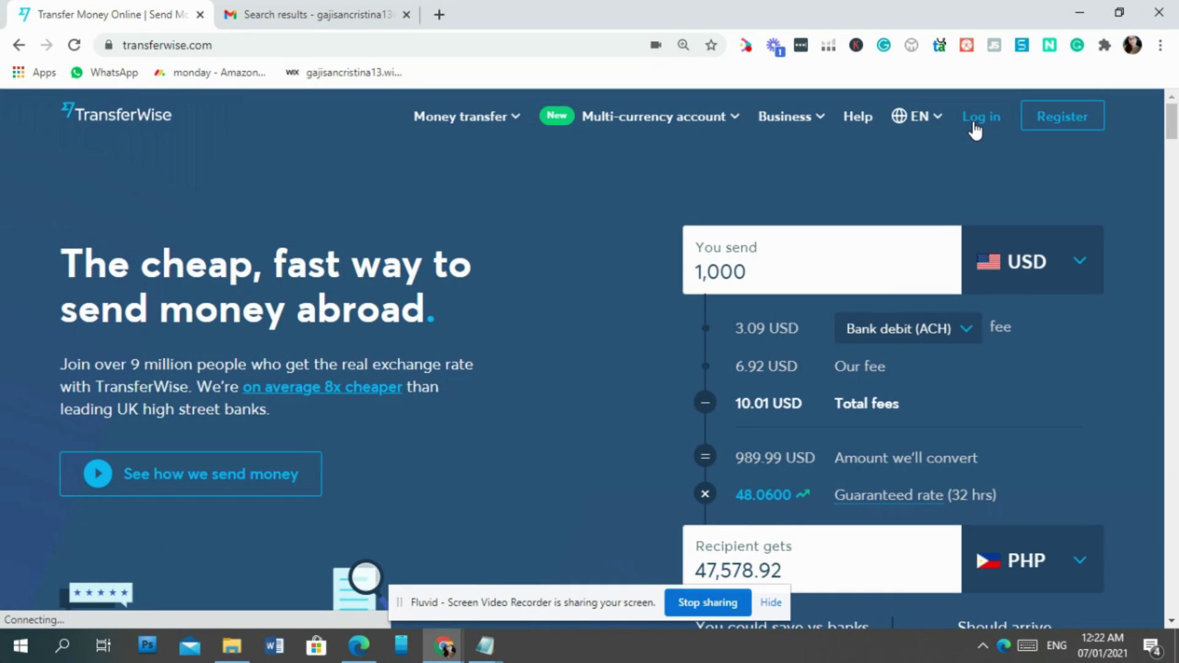
Log in to TransferWise with the saved autofill email and the account password
{"action": "left_click", "coordinate": [973, 124]}
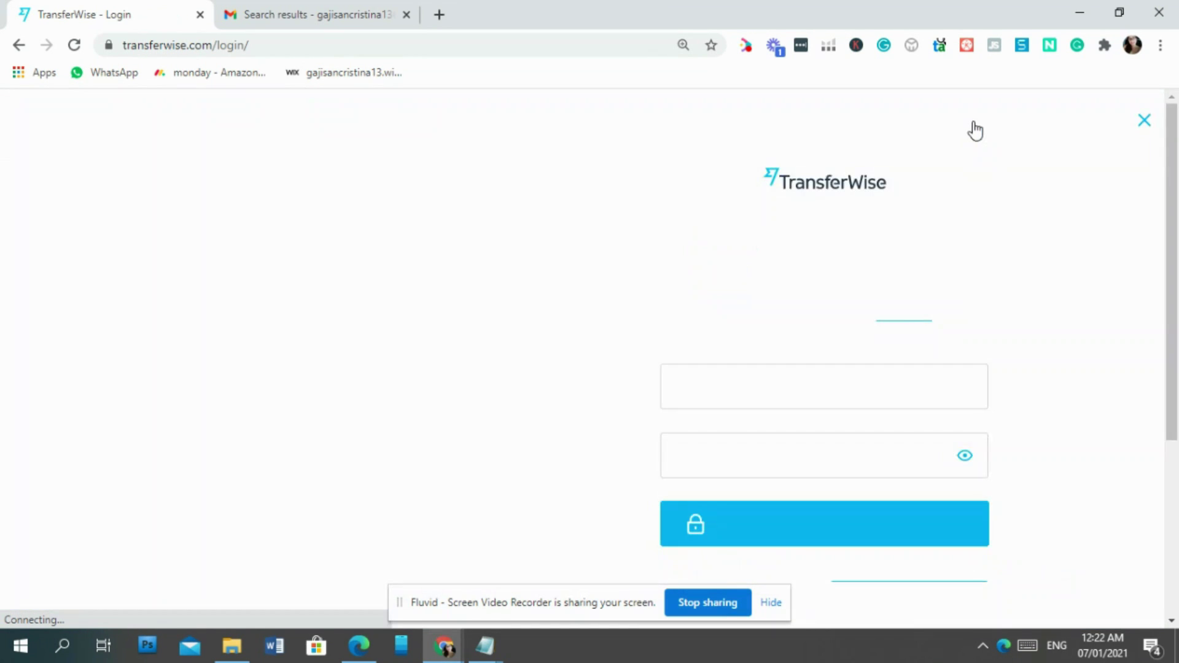
{"action": "left_click", "coordinate": [779, 386]}
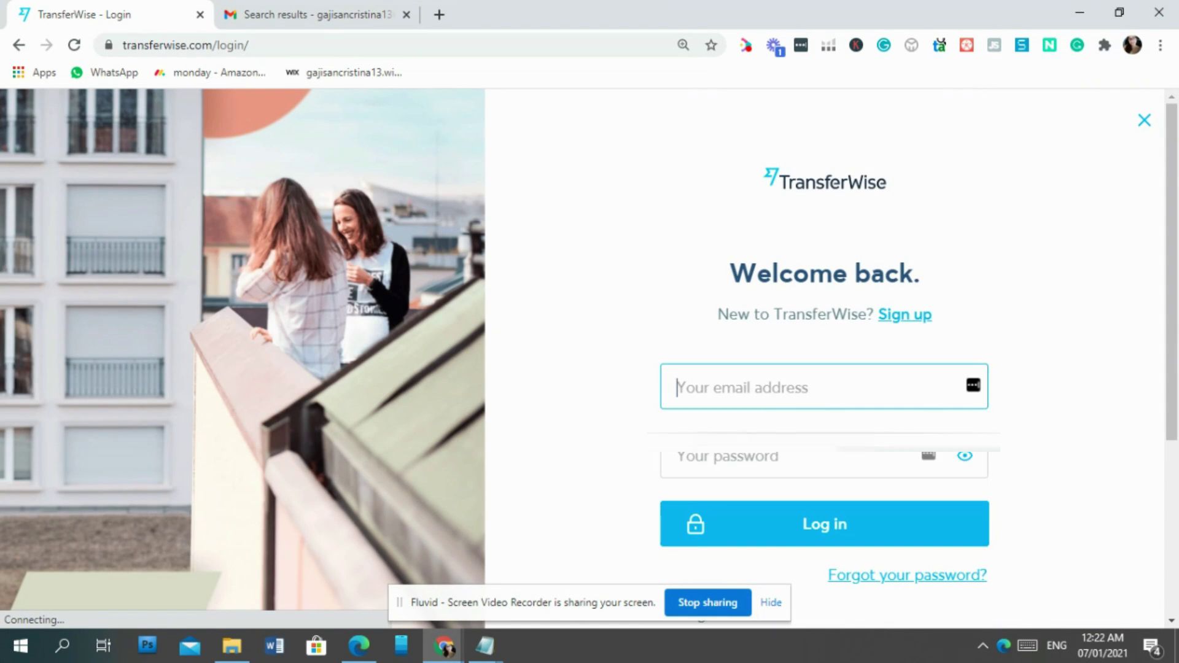
{"action": "left_click", "coordinate": [776, 398]}
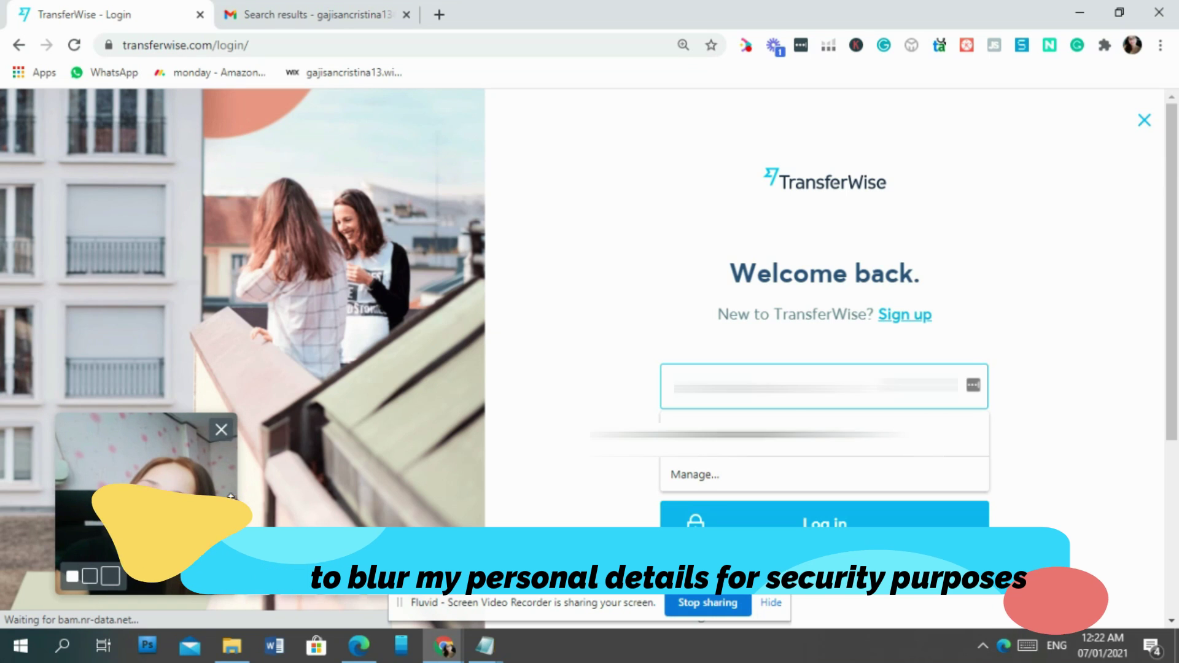
{"action": "left_click", "coordinate": [775, 435]}
{"action": "left_click", "coordinate": [772, 465]}
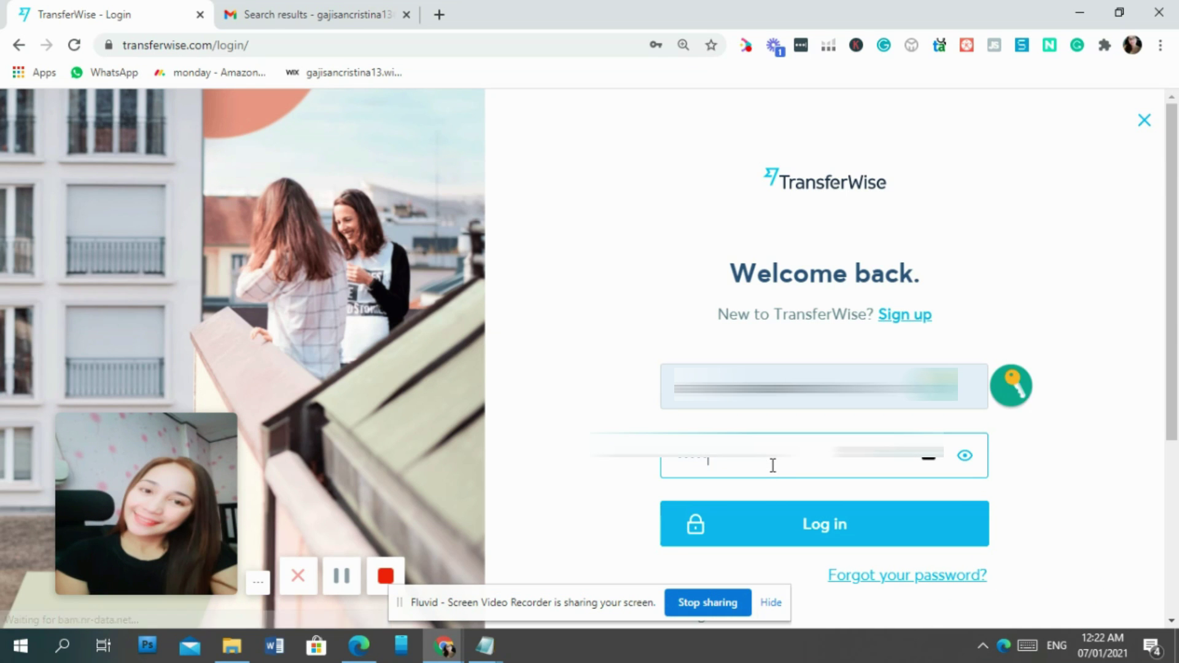
{"action": "type", "text": "•••••••••••"}
{"action": "key", "text": "Return"}
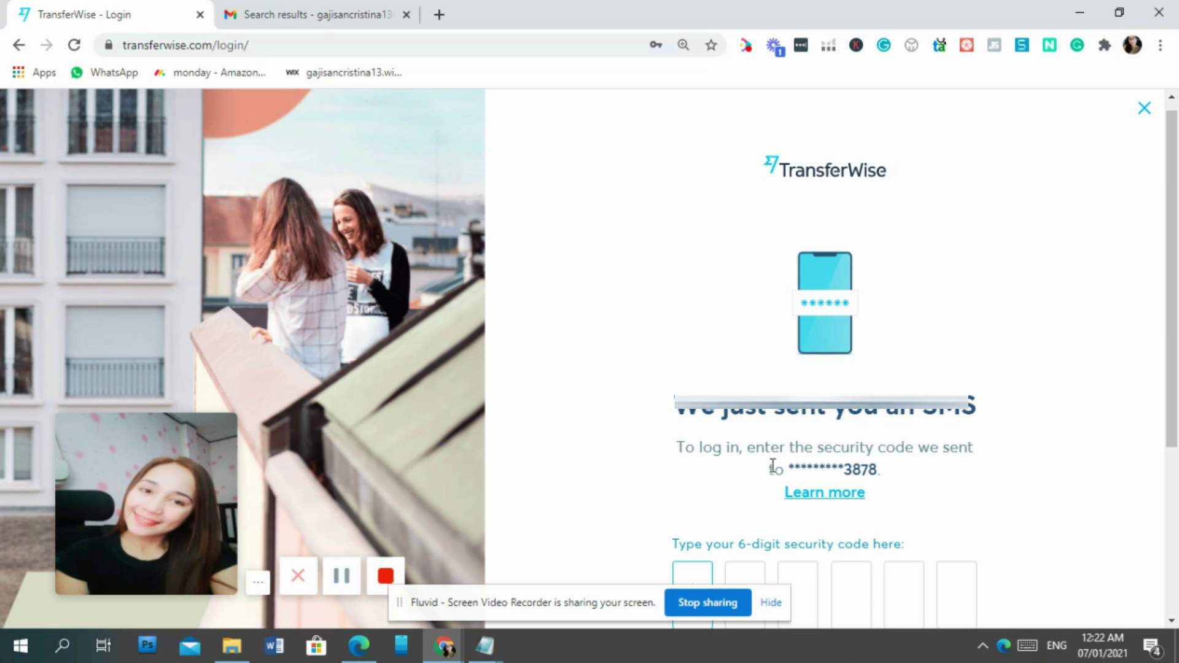
Enter the 6-digit SMS security code and confirm it to reach the account Home page
{"action": "scroll", "coordinate": [886, 584], "scroll_direction": "down", "scroll_amount": 5}
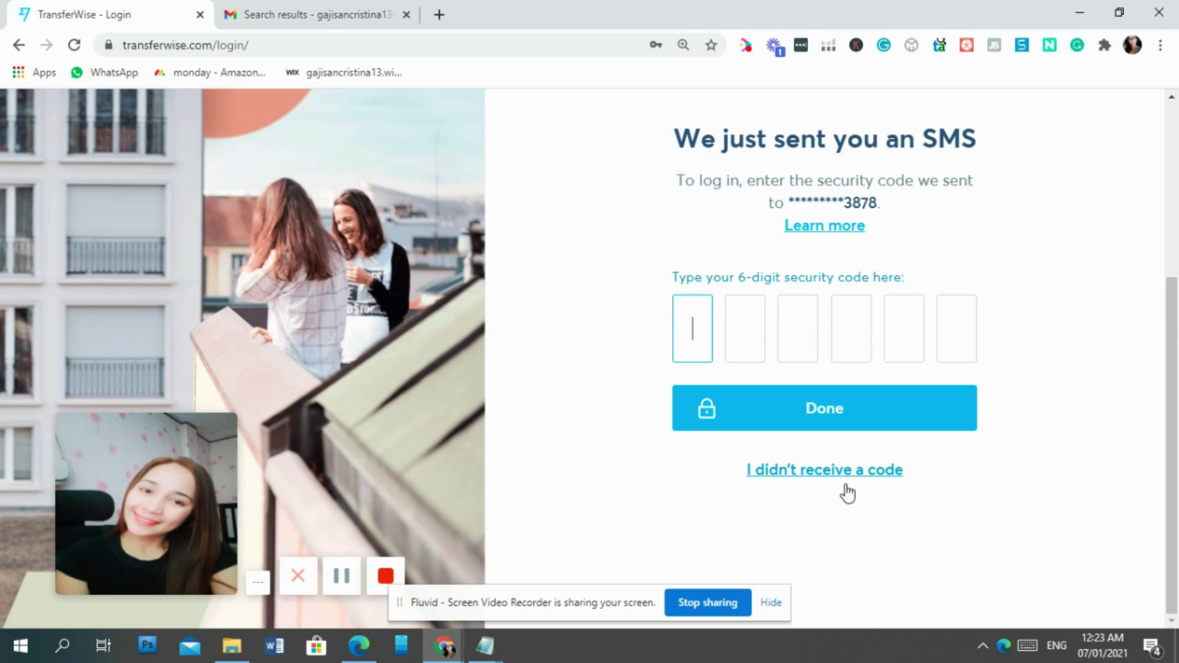
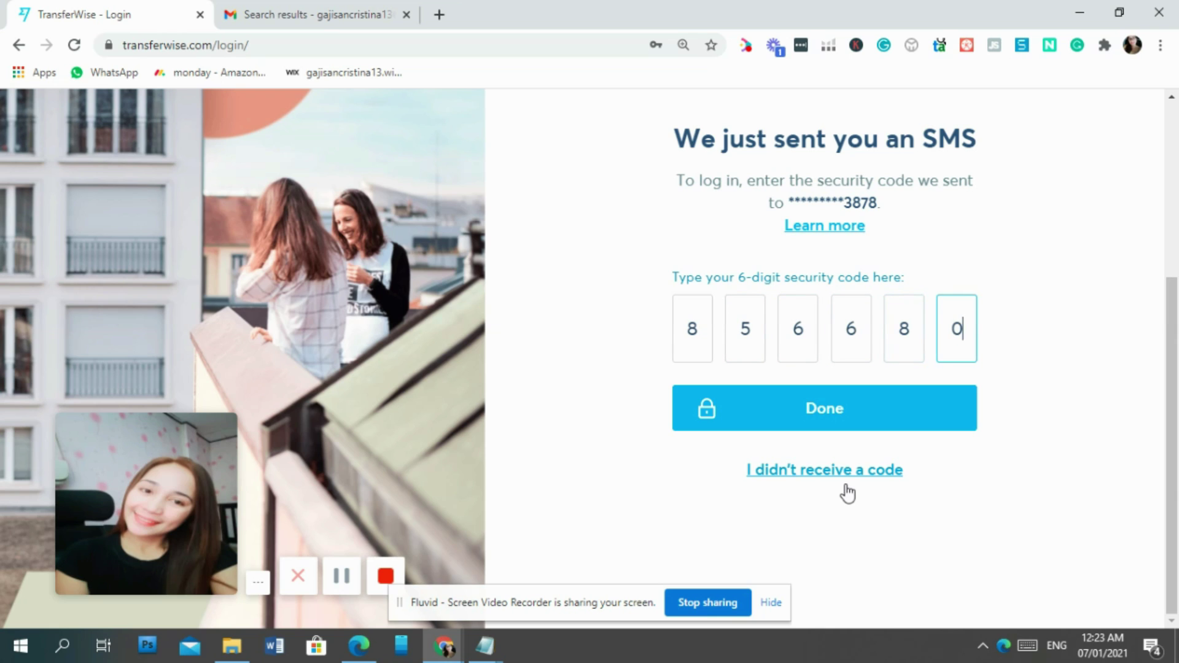
{"action": "left_click", "coordinate": [855, 423]}
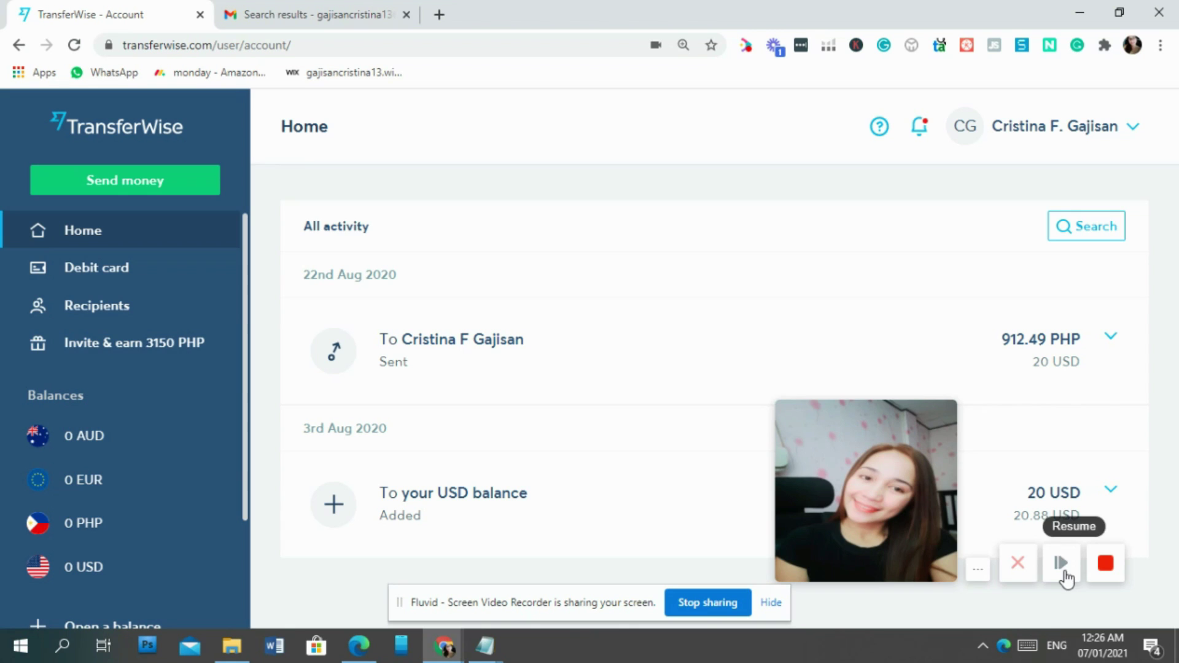
Go to the Recipients page from the left sidebar
{"action": "left_click", "coordinate": [1070, 548]}
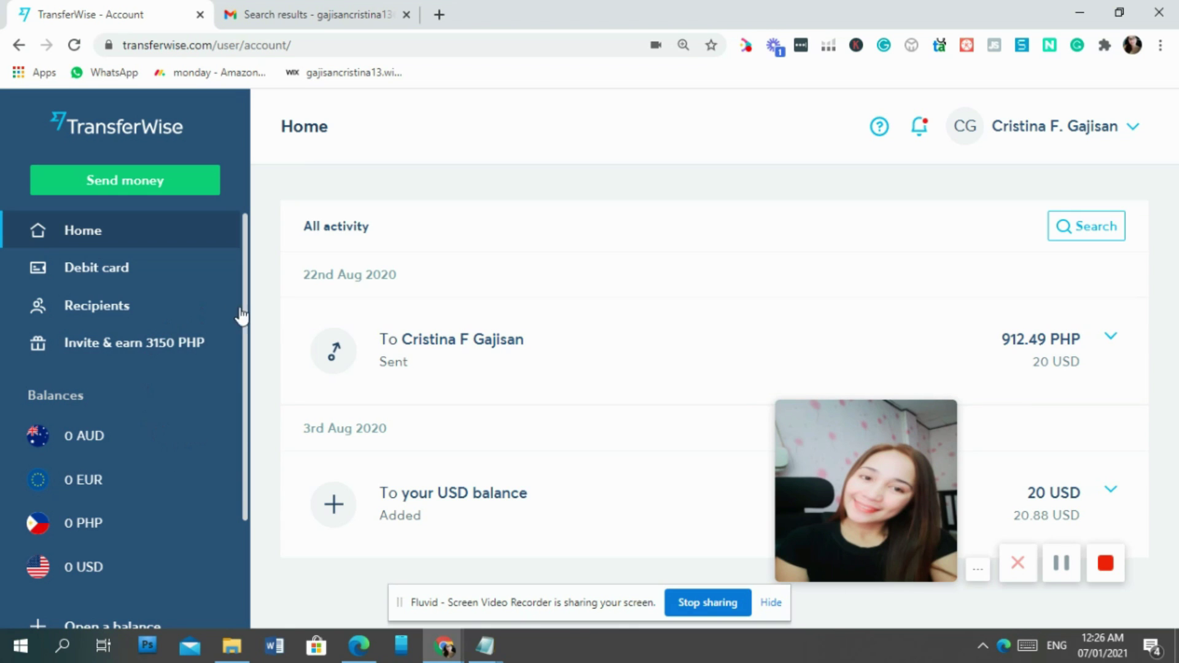
{"action": "left_click", "coordinate": [111, 313]}
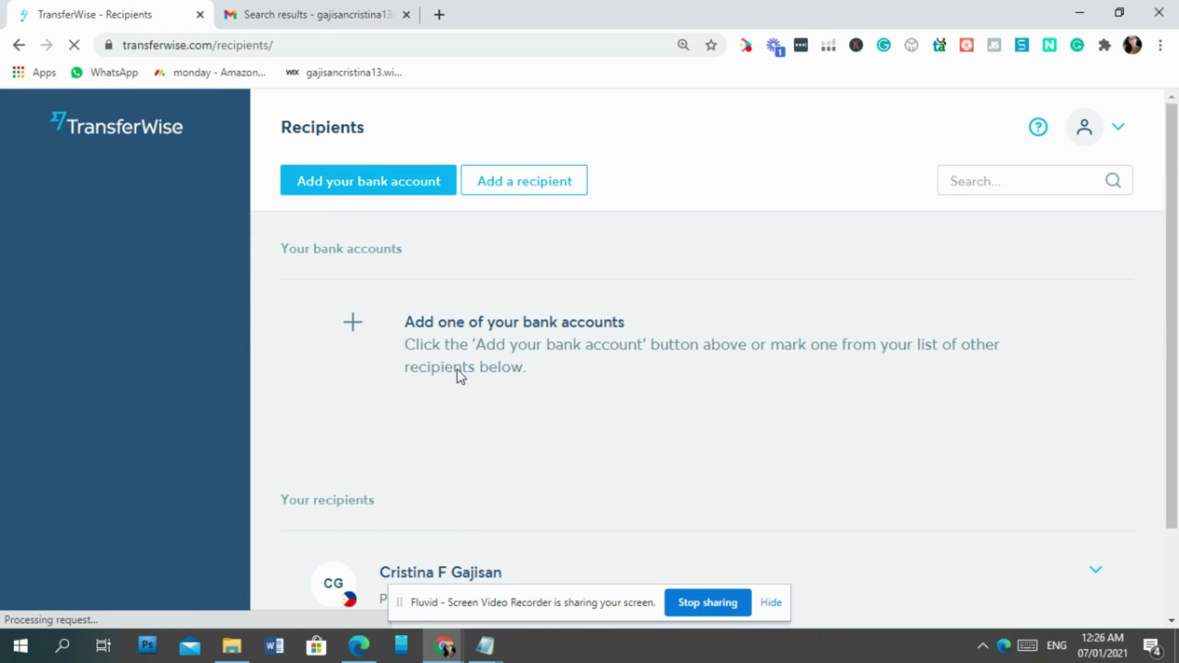
Start adding a new recipient and pick the currency they will receive
{"action": "left_click", "coordinate": [527, 193]}
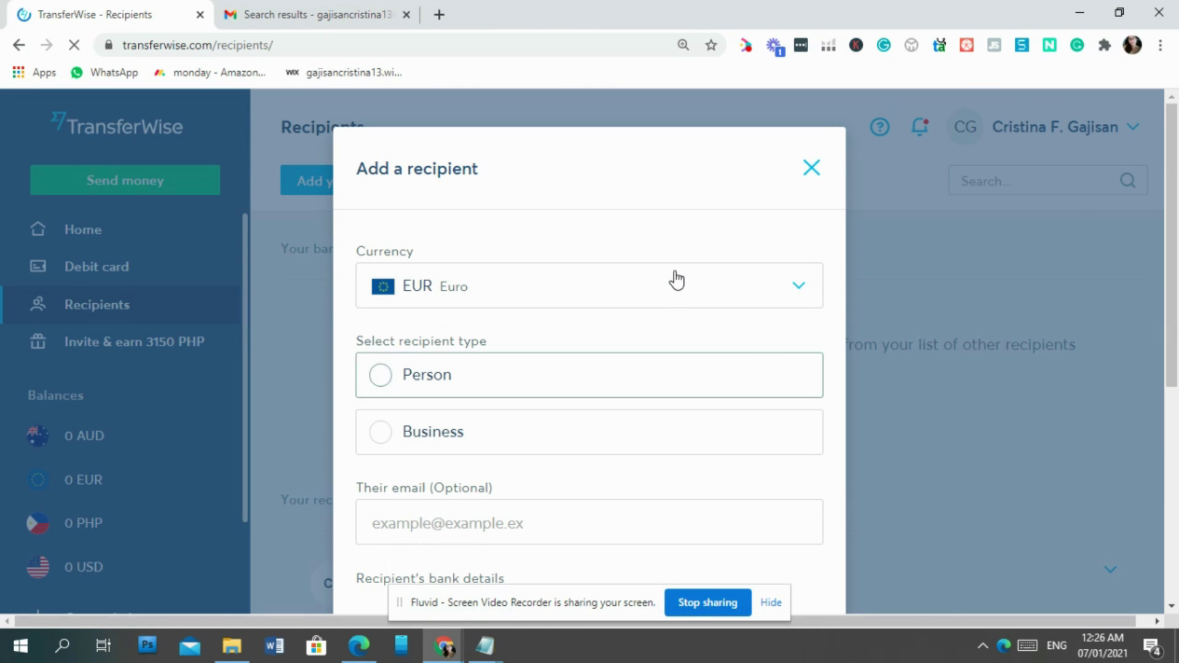
{"action": "left_click", "coordinate": [629, 289]}
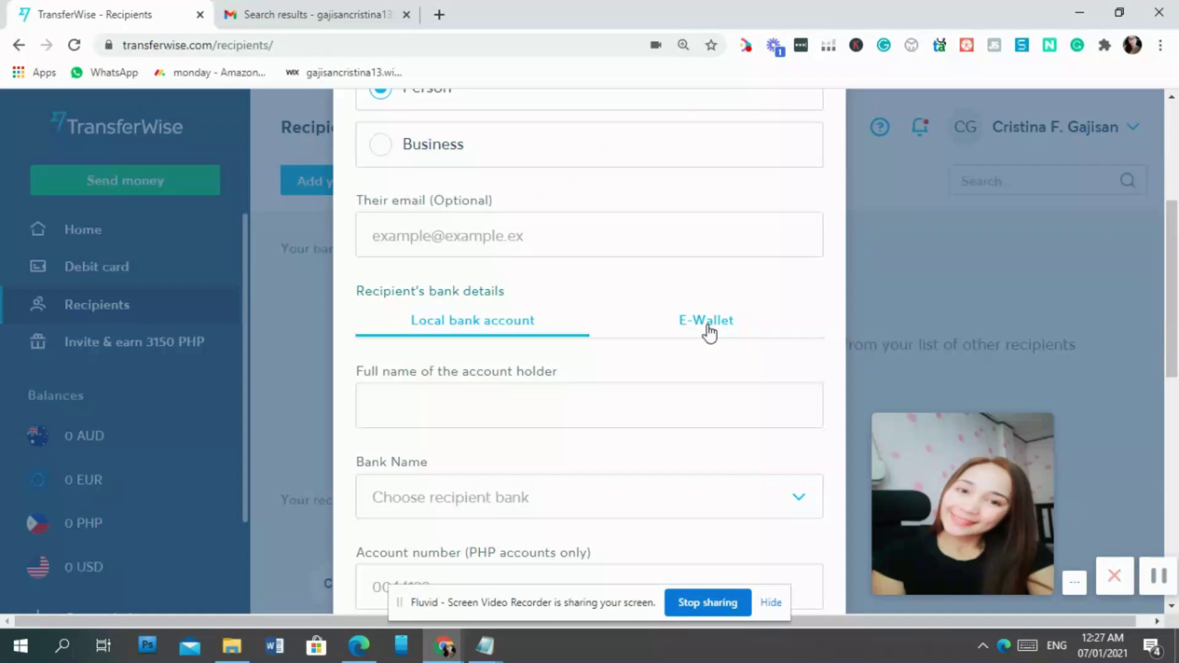
Switch the recipient to e-wallet details, autofill their name and email, and choose GCash
{"action": "left_click", "coordinate": [706, 329]}
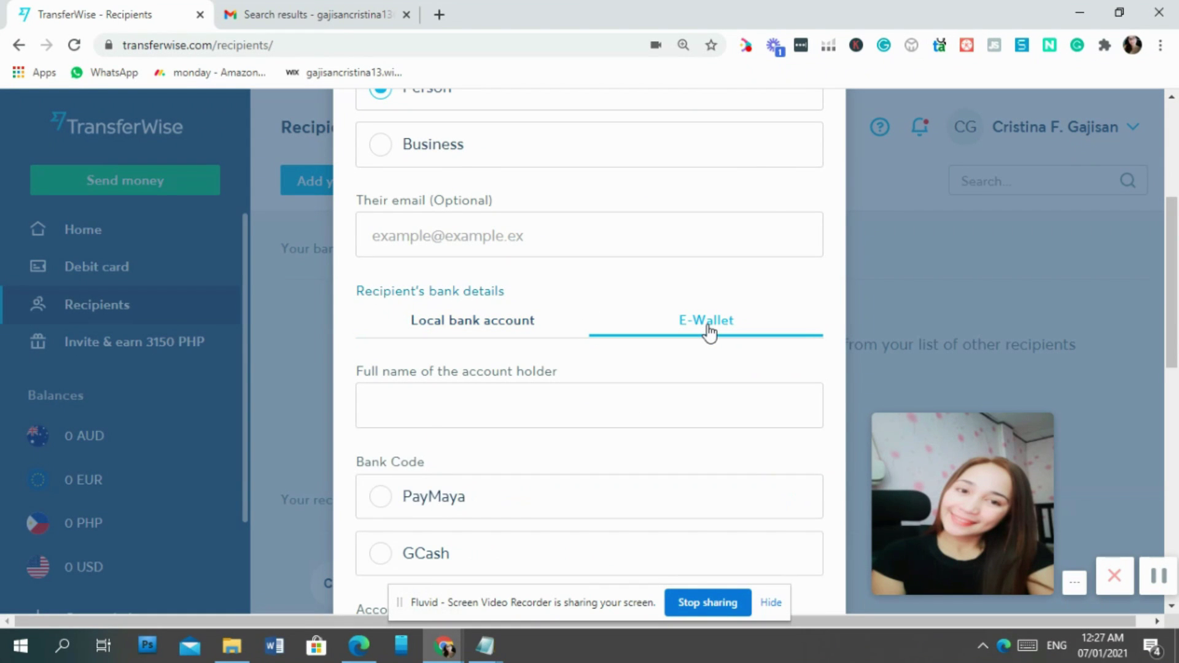
{"action": "left_click", "coordinate": [450, 421]}
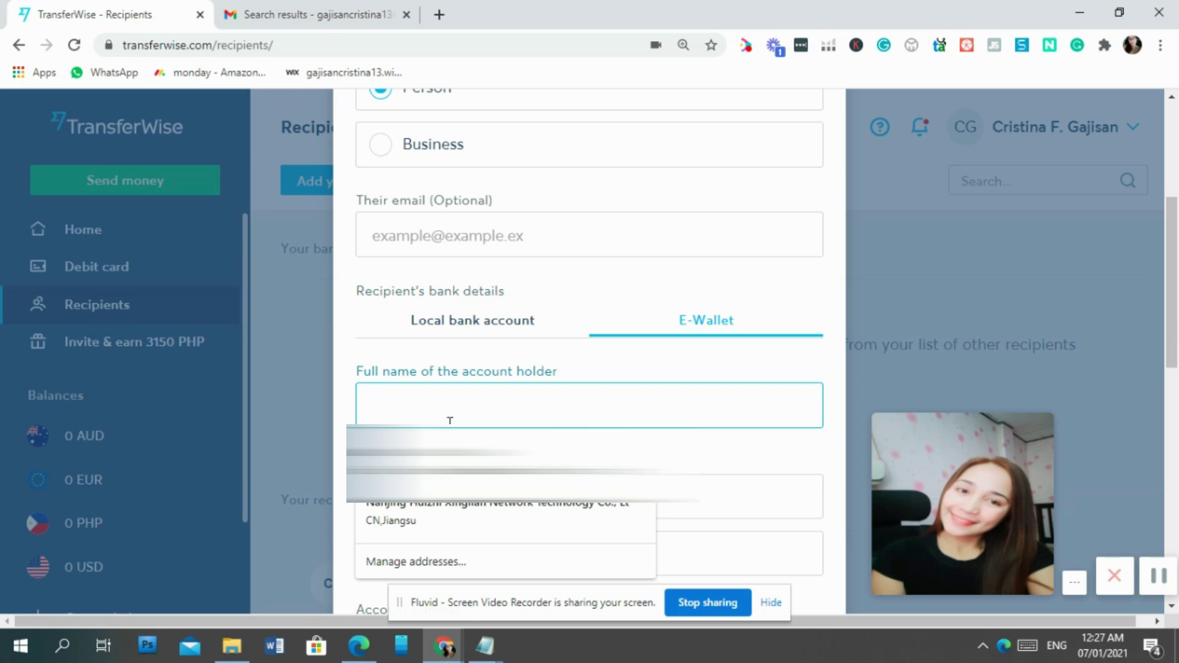
{"action": "left_click", "coordinate": [442, 443]}
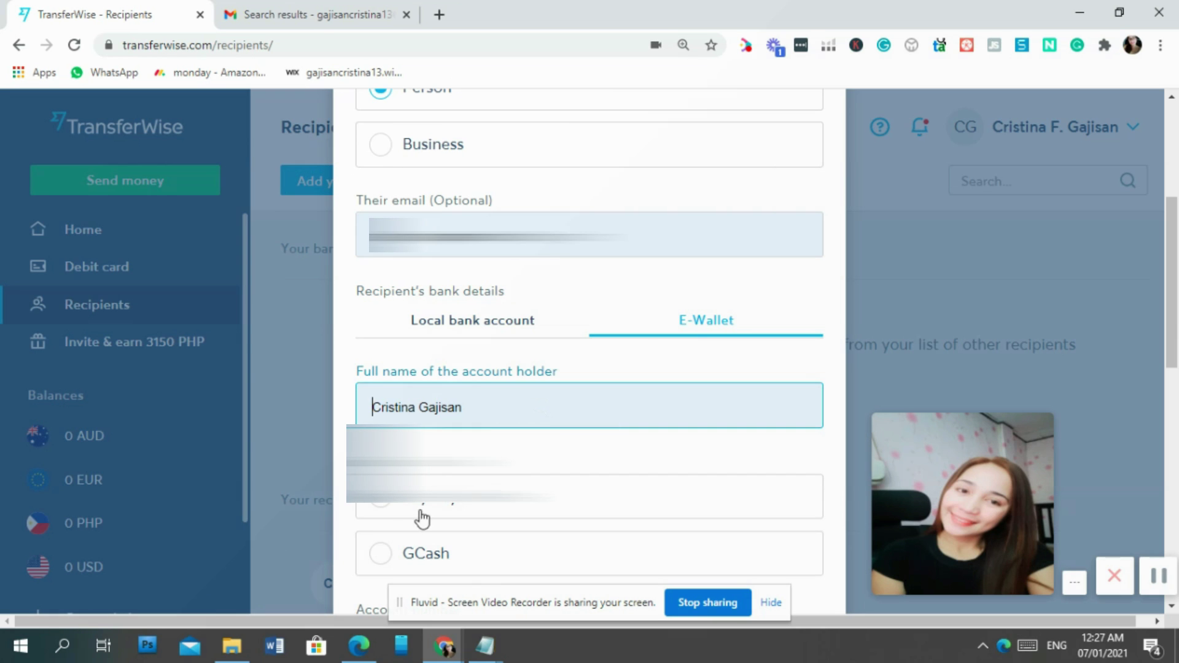
{"action": "scroll", "coordinate": [1084, 281], "scroll_direction": "down", "scroll_amount": 8}
{"action": "scroll", "coordinate": [420, 352], "scroll_direction": "up", "scroll_amount": 5}
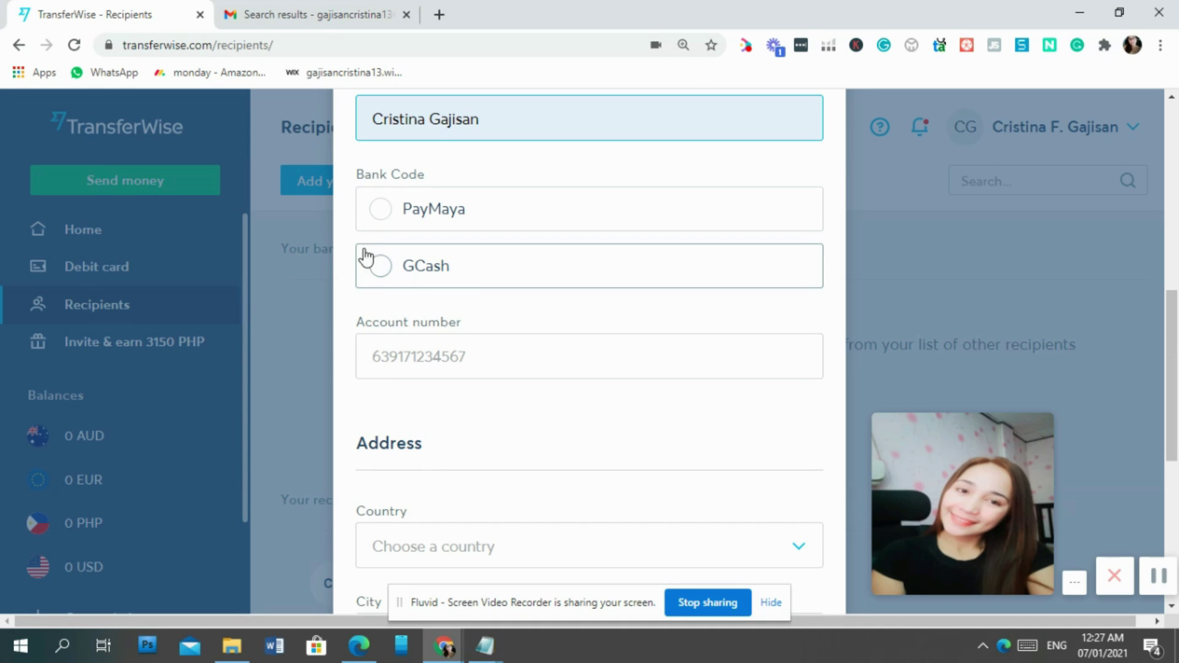
{"action": "left_click", "coordinate": [380, 268]}
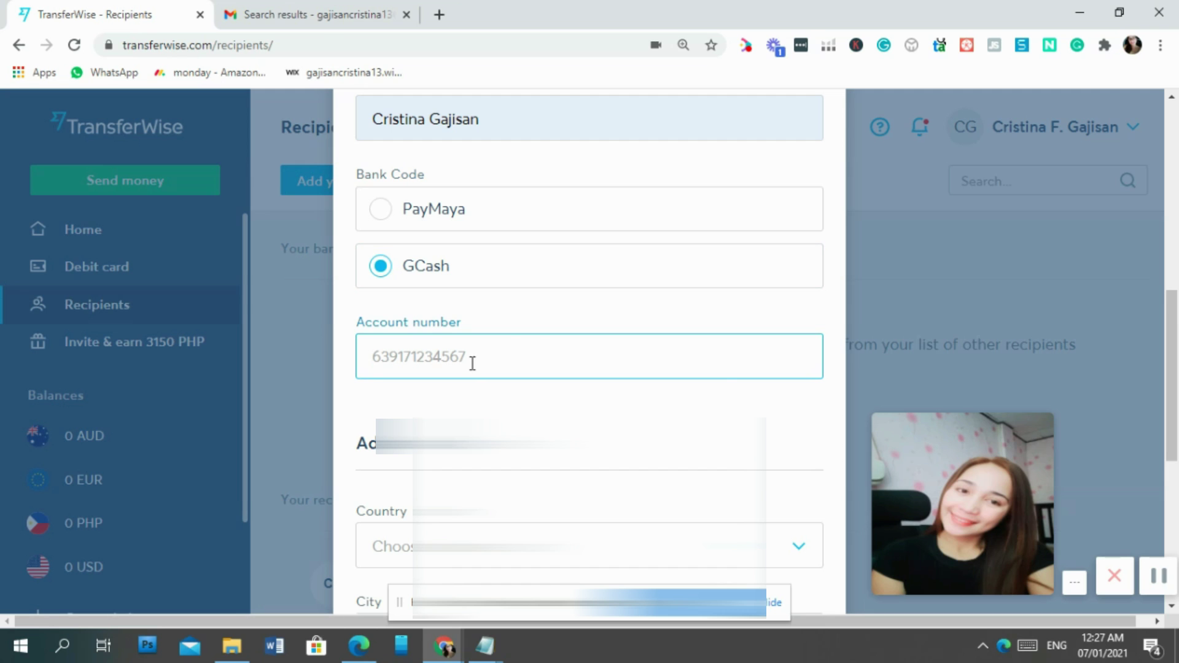
Fill in the recipient's country, city, pasted street address and post code
{"action": "scroll", "coordinate": [726, 376], "scroll_direction": "down", "scroll_amount": 5}
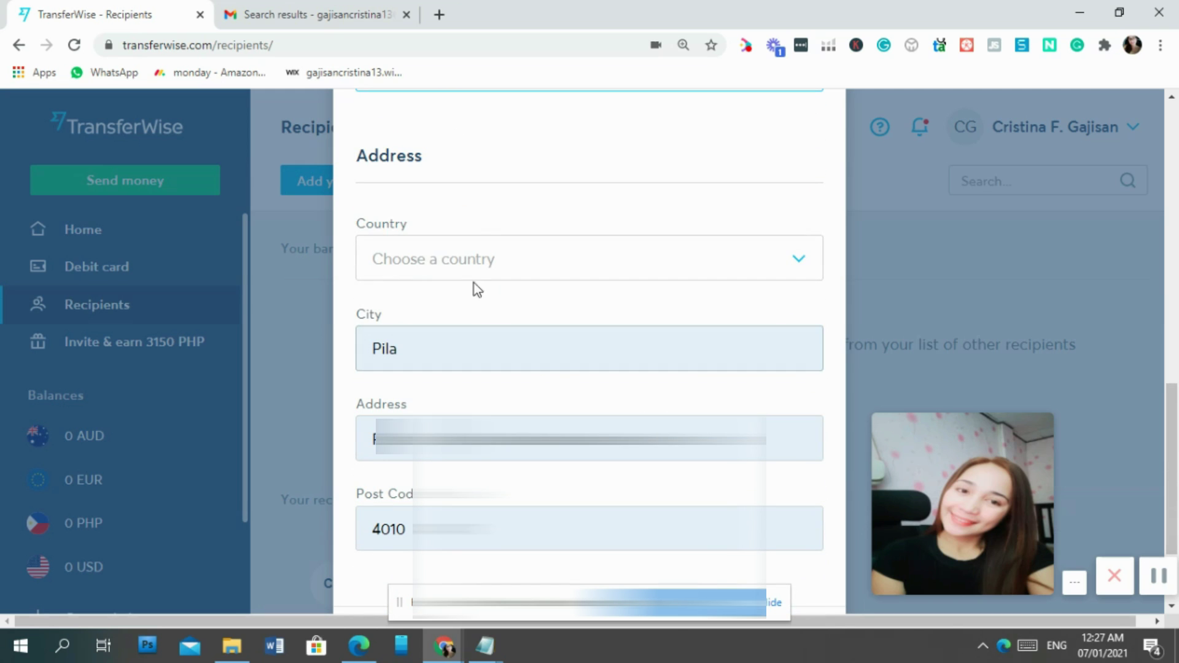
{"action": "left_click", "coordinate": [490, 267]}
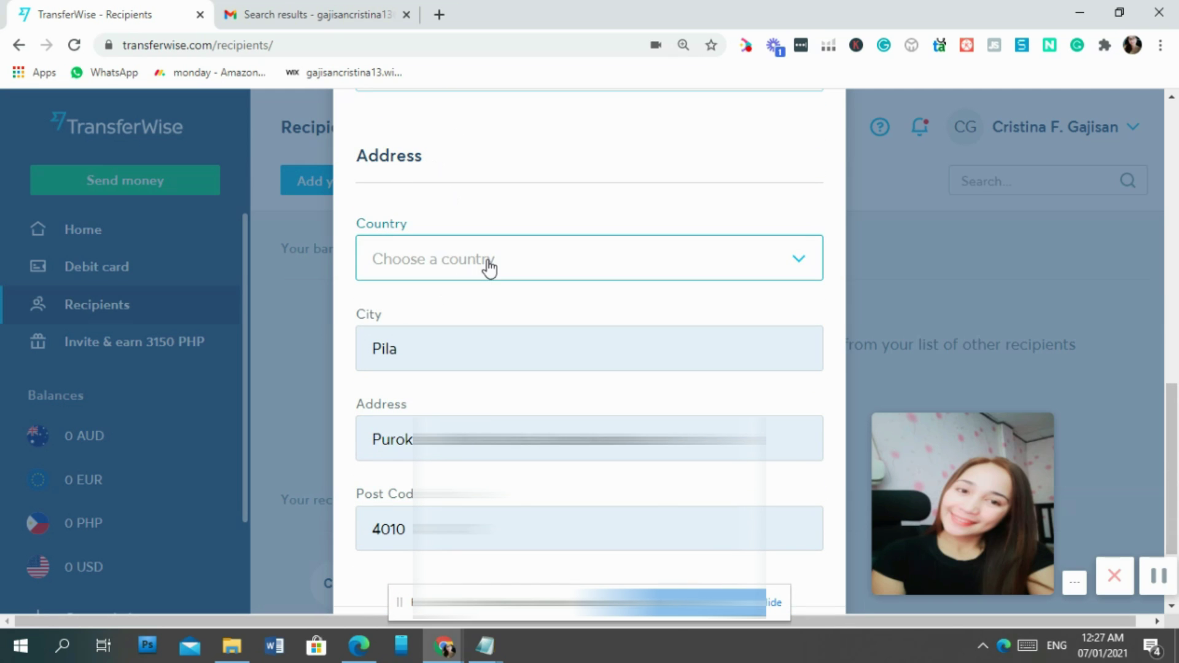
{"action": "left_click", "coordinate": [489, 267]}
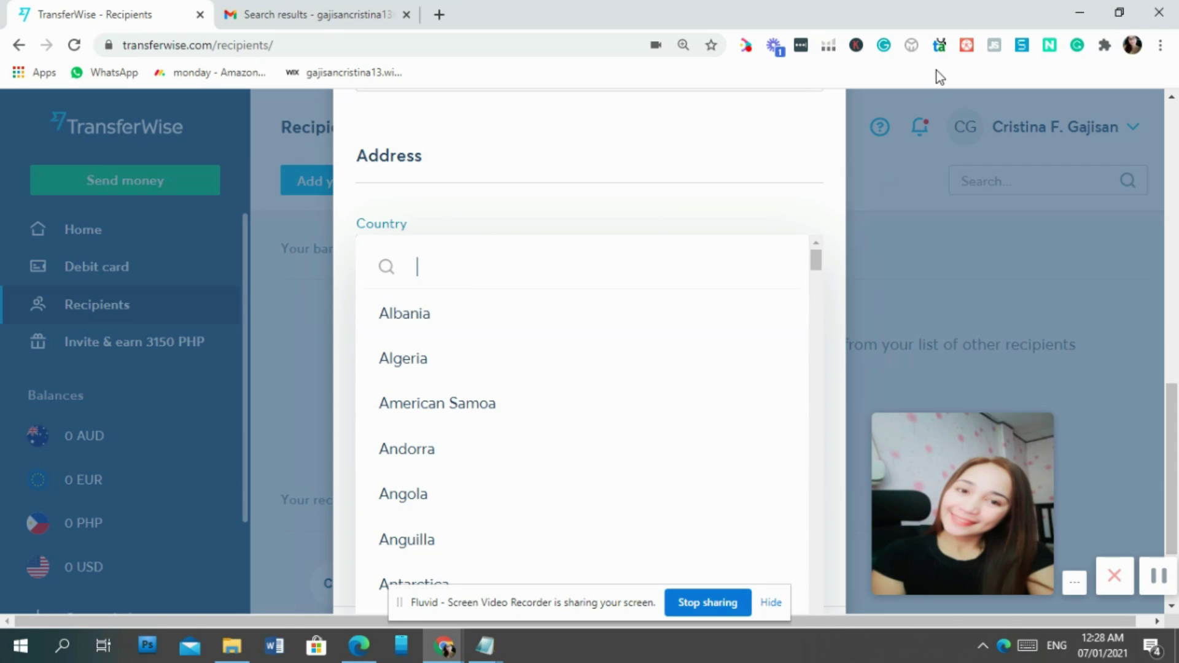
{"action": "left_click", "coordinate": [843, 222]}
{"action": "left_click", "coordinate": [474, 332]}
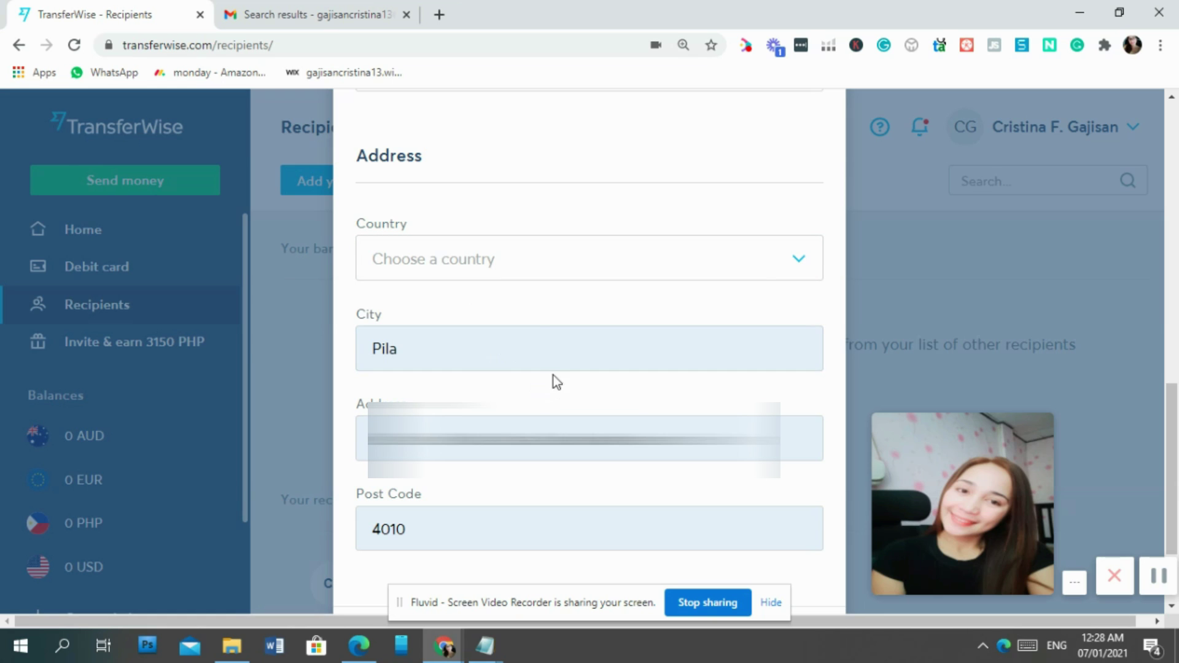
{"action": "left_click", "coordinate": [521, 258]}
{"action": "key", "text": "Tab"}
{"action": "key", "text": "Tab"}
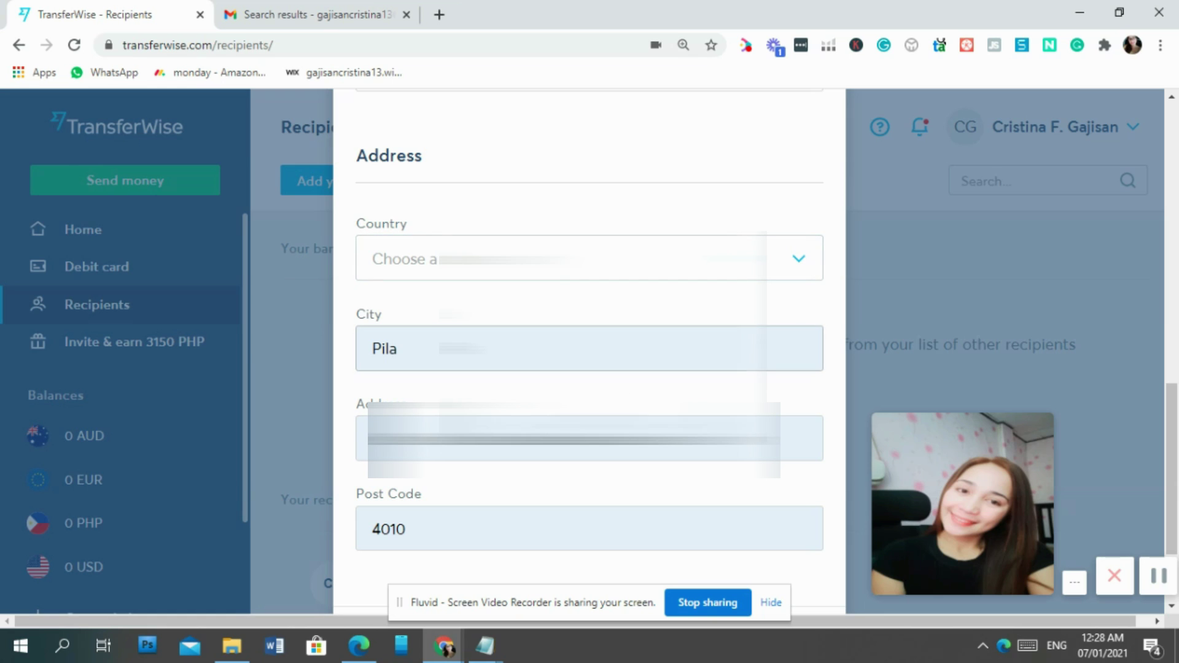
{"action": "key", "text": "ctrl+v"}
{"action": "key", "text": "Tab"}
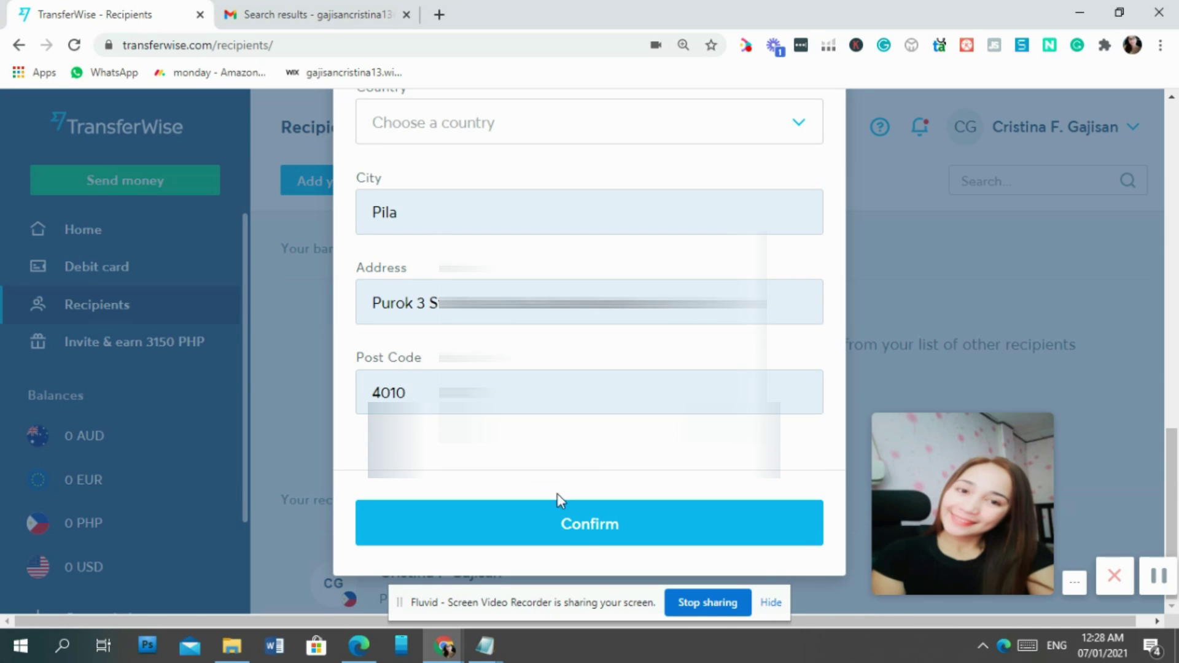
Review and close the add-recipient form, then switch to Gmail's 'transfer' search results
{"action": "left_click", "coordinate": [587, 528]}
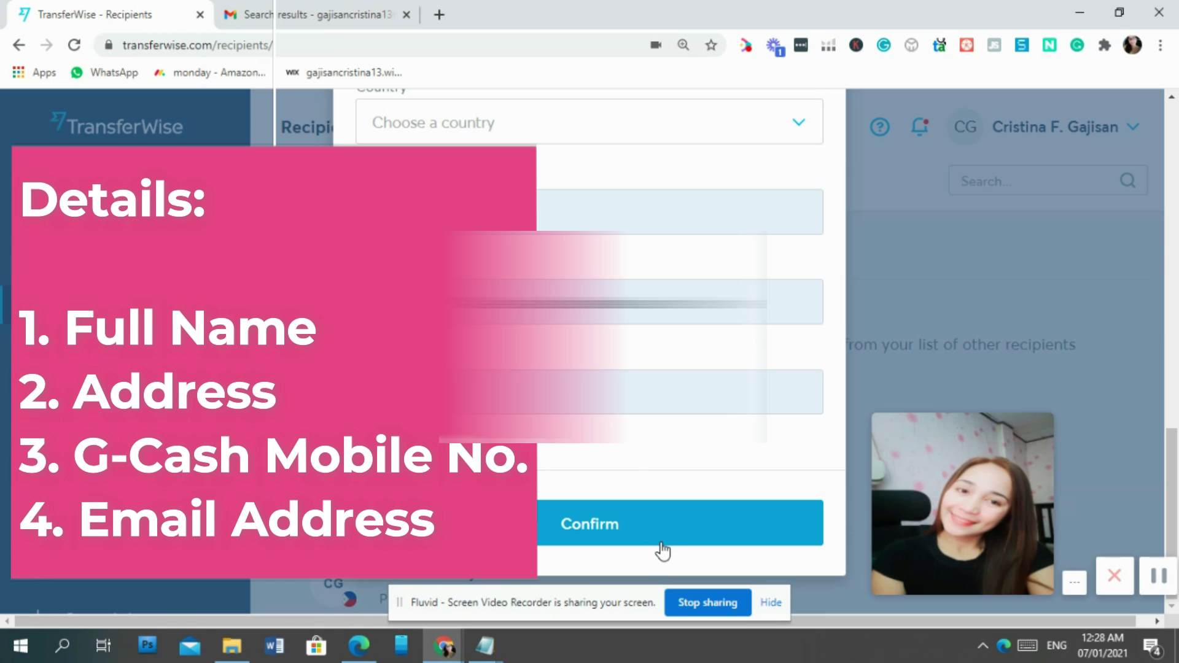
{"action": "scroll", "coordinate": [624, 466], "scroll_direction": "up", "scroll_amount": 5}
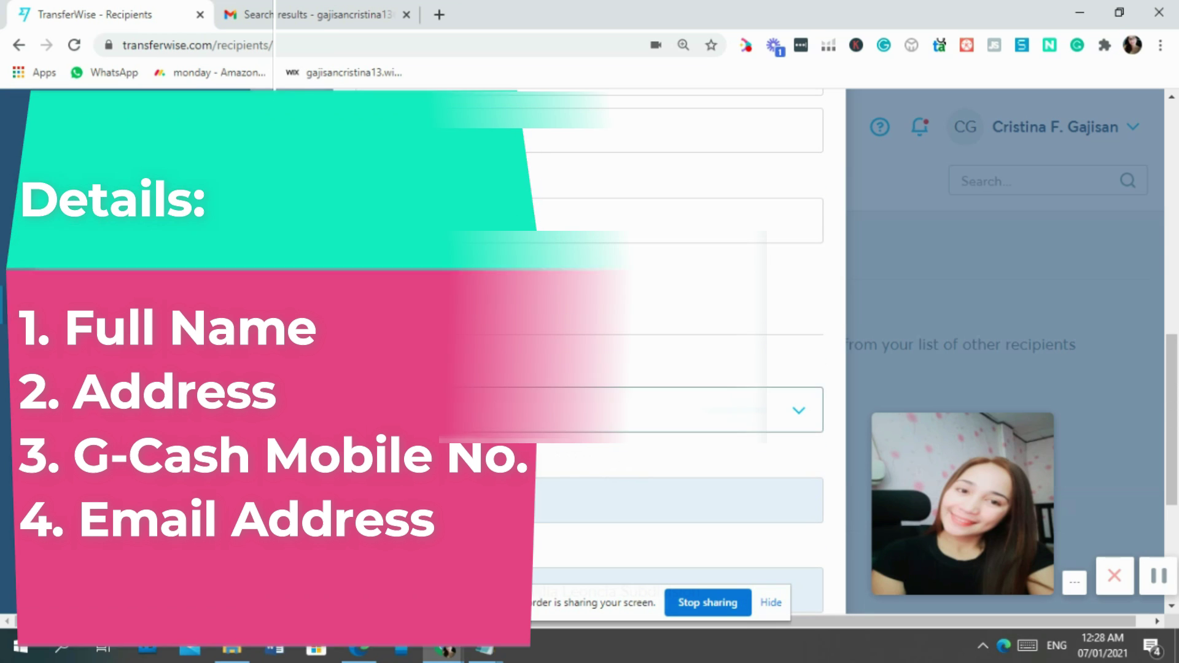
{"action": "scroll", "coordinate": [589, 343], "scroll_direction": "down", "scroll_amount": 5}
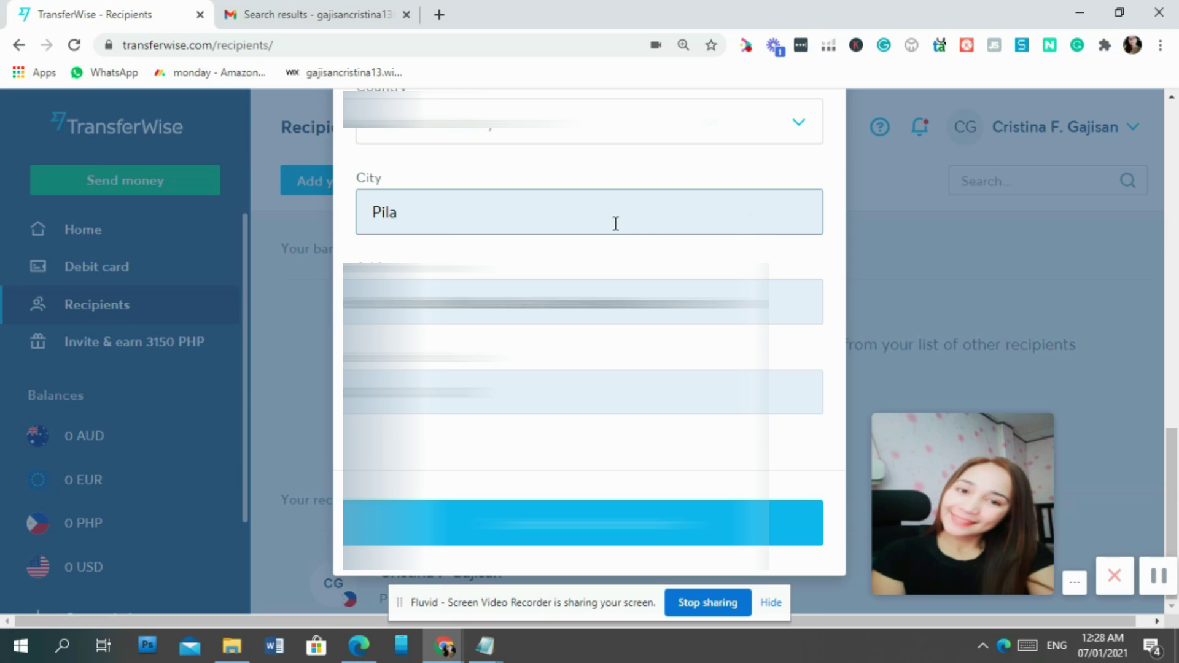
{"action": "scroll", "coordinate": [583, 368], "scroll_direction": "up", "scroll_amount": 8}
{"action": "scroll", "coordinate": [583, 338], "scroll_direction": "down", "scroll_amount": 8}
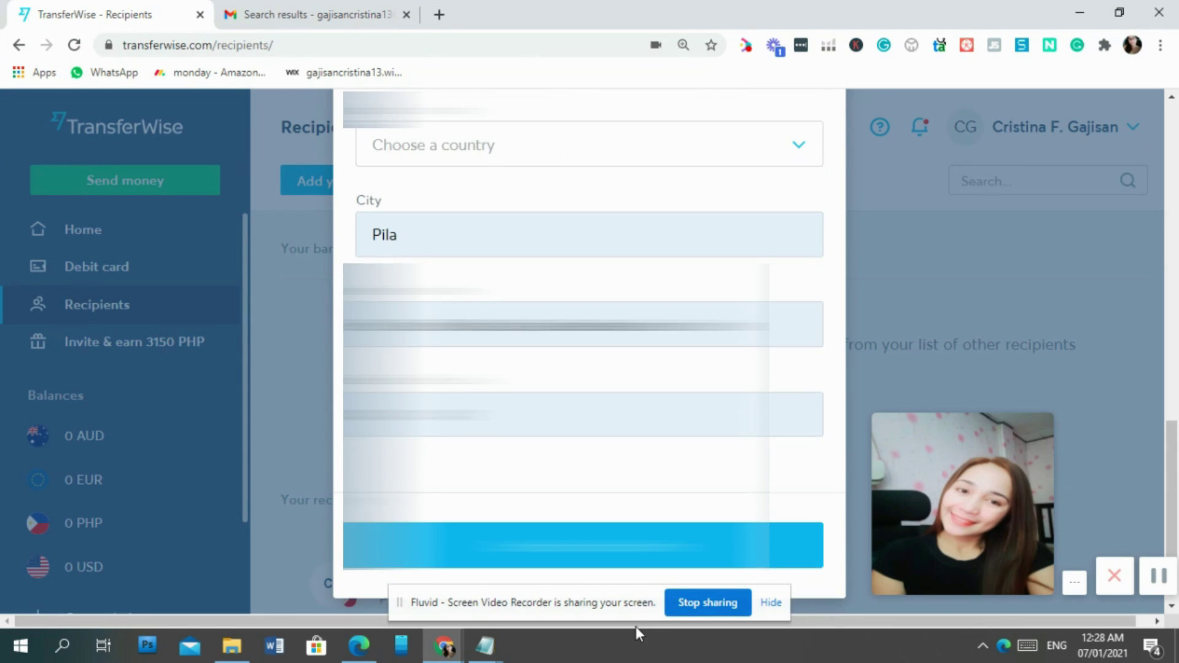
{"action": "scroll", "coordinate": [746, 197], "scroll_direction": "up", "scroll_amount": 10}
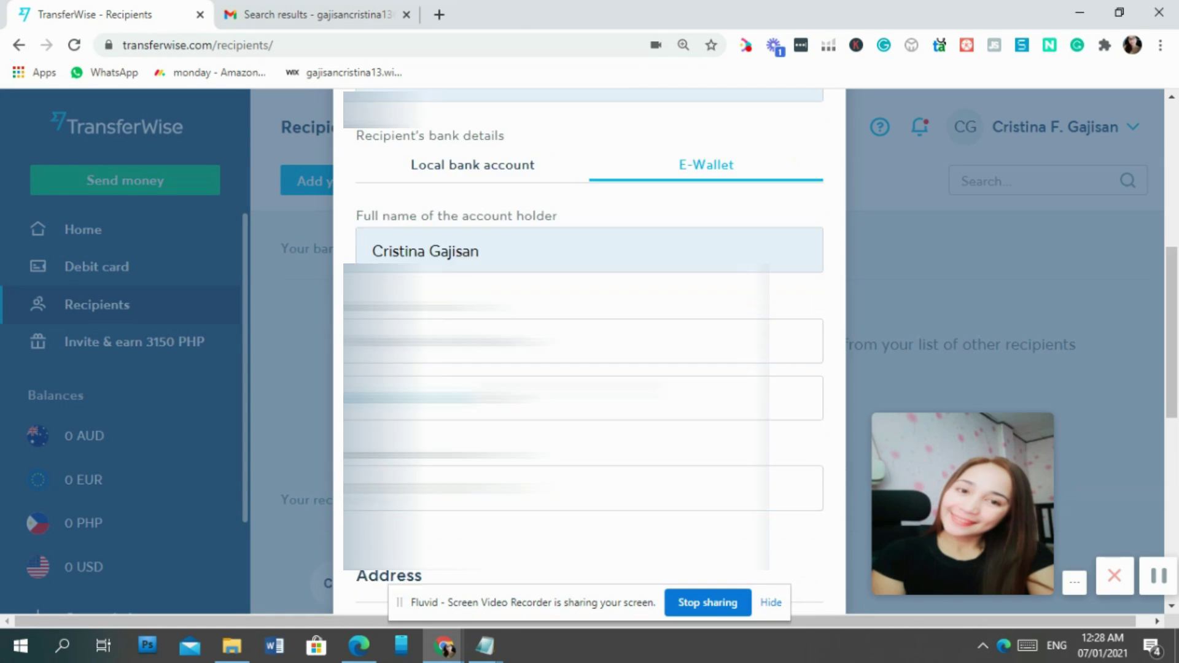
{"action": "left_click", "coordinate": [811, 169]}
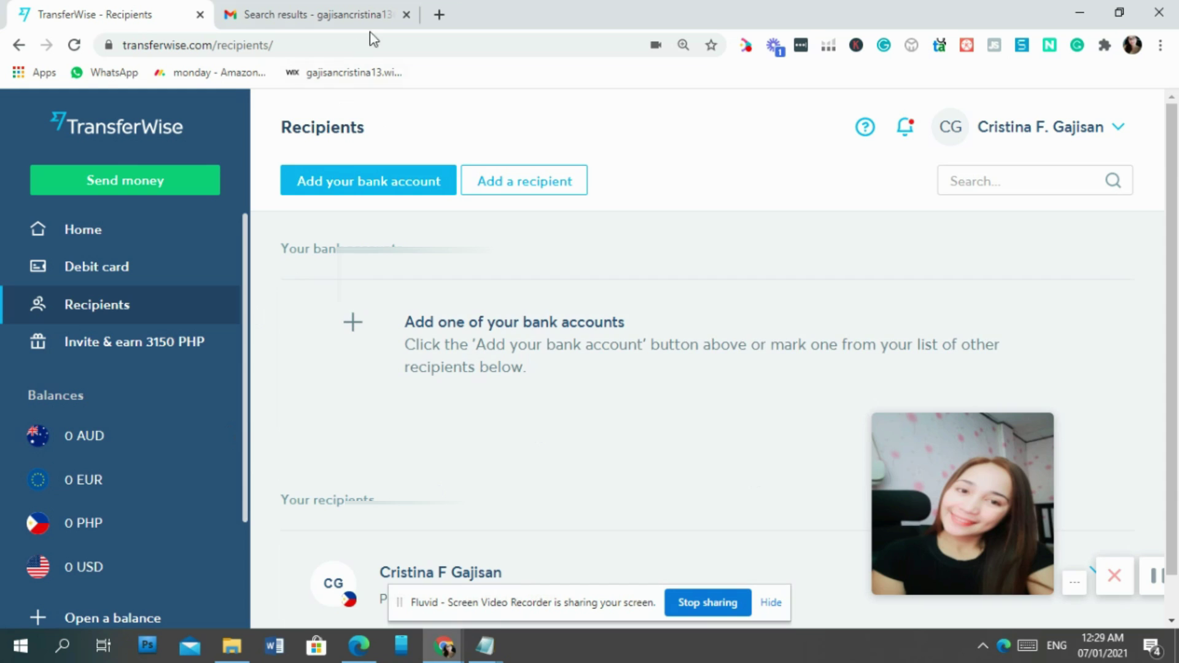
{"action": "left_click", "coordinate": [366, 17]}
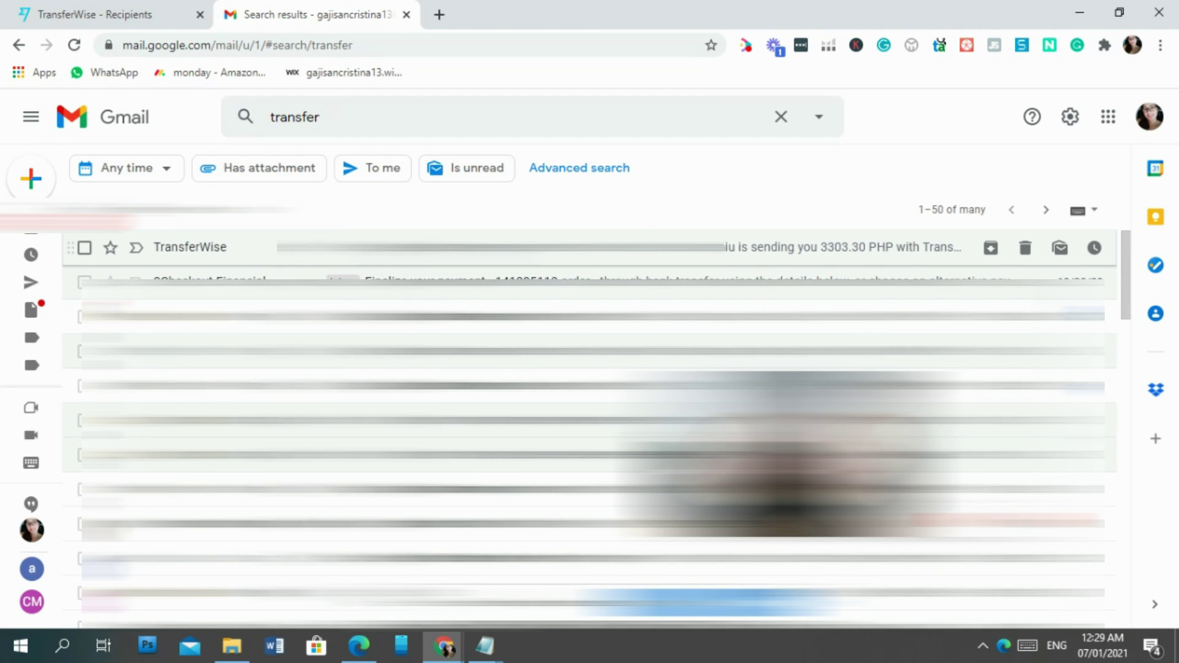
Open the TransferWise email about the 3,303.30 PHP transfer and scroll through its body
{"action": "left_click", "coordinate": [491, 247]}
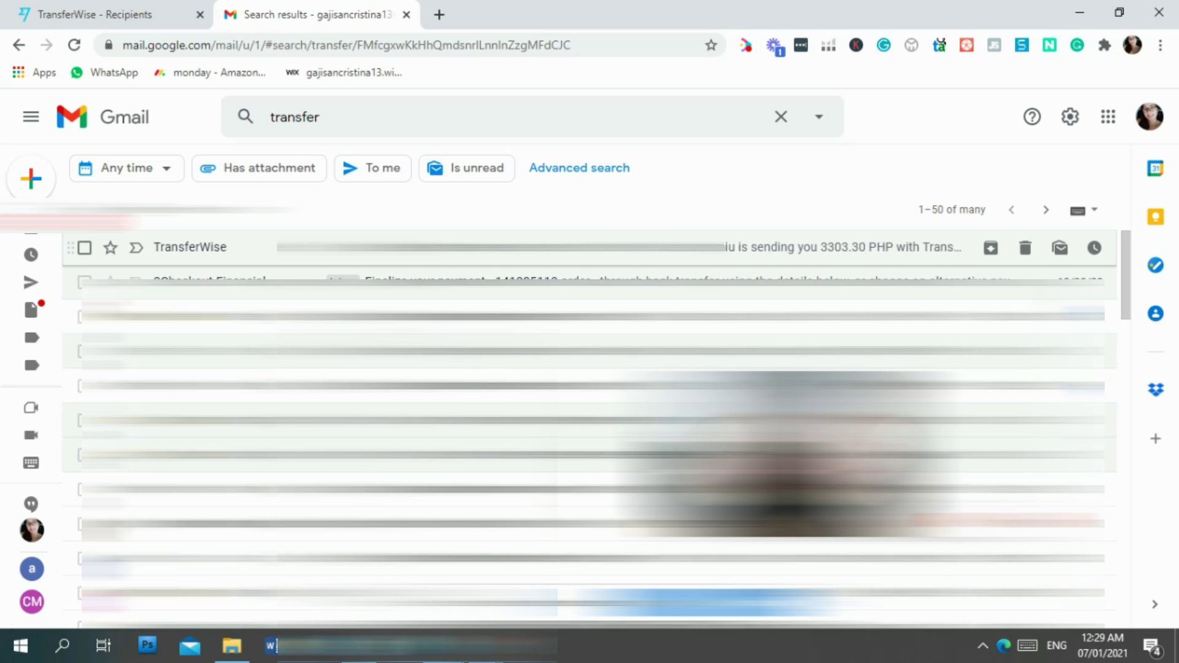
{"action": "left_click_drag", "start_coordinate": [780, 402], "coordinate": [1002, 369]}
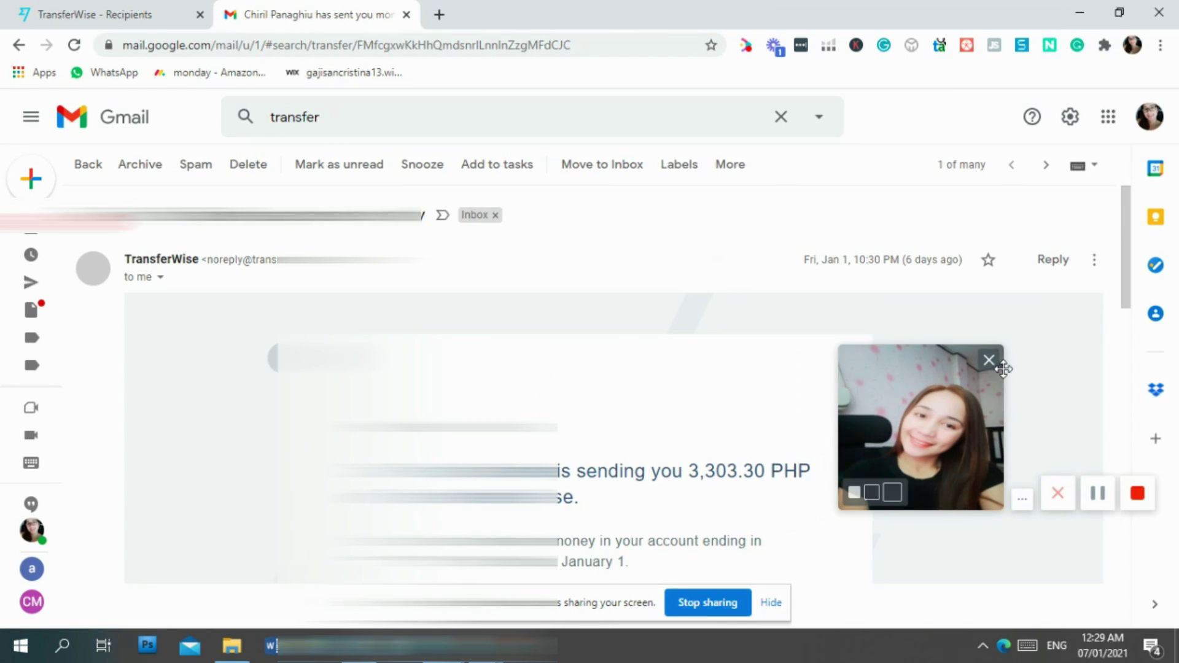
{"action": "left_click", "coordinate": [989, 361]}
{"action": "scroll", "coordinate": [613, 466], "scroll_direction": "down", "scroll_amount": 4}
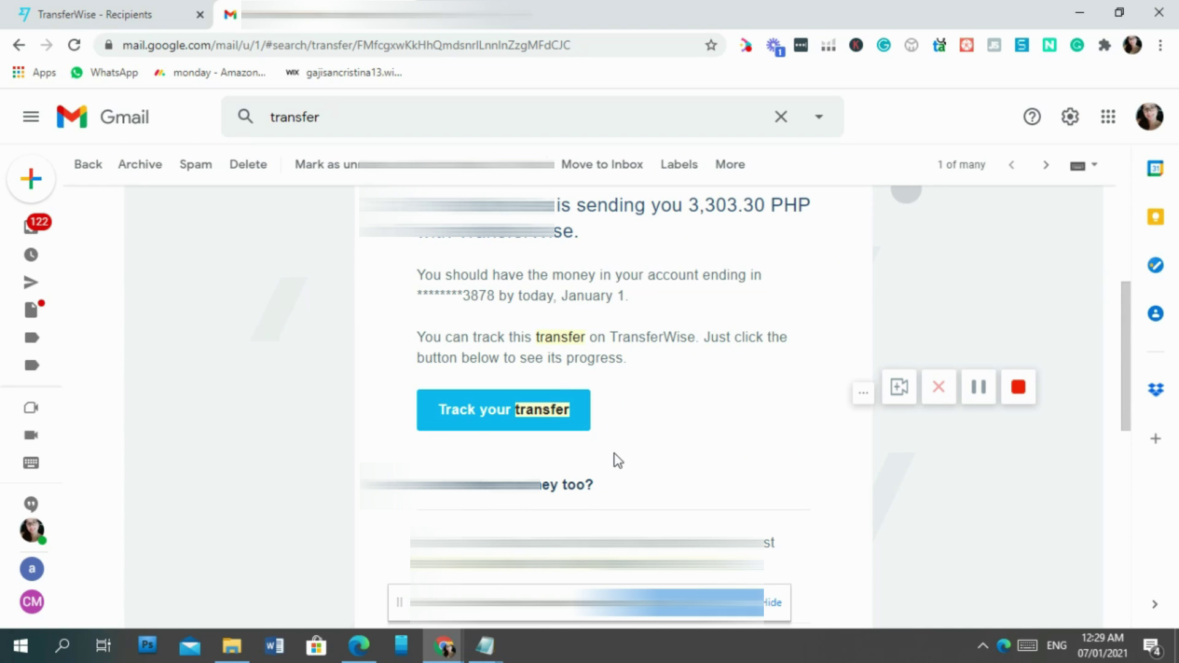
{"action": "mouse_move", "coordinate": [1117, 286]}
{"action": "left_mouse_down"}
{"action": "mouse_move", "coordinate": [1125, 310]}
{"action": "mouse_move", "coordinate": [1126, 296]}
{"action": "left_mouse_up"}
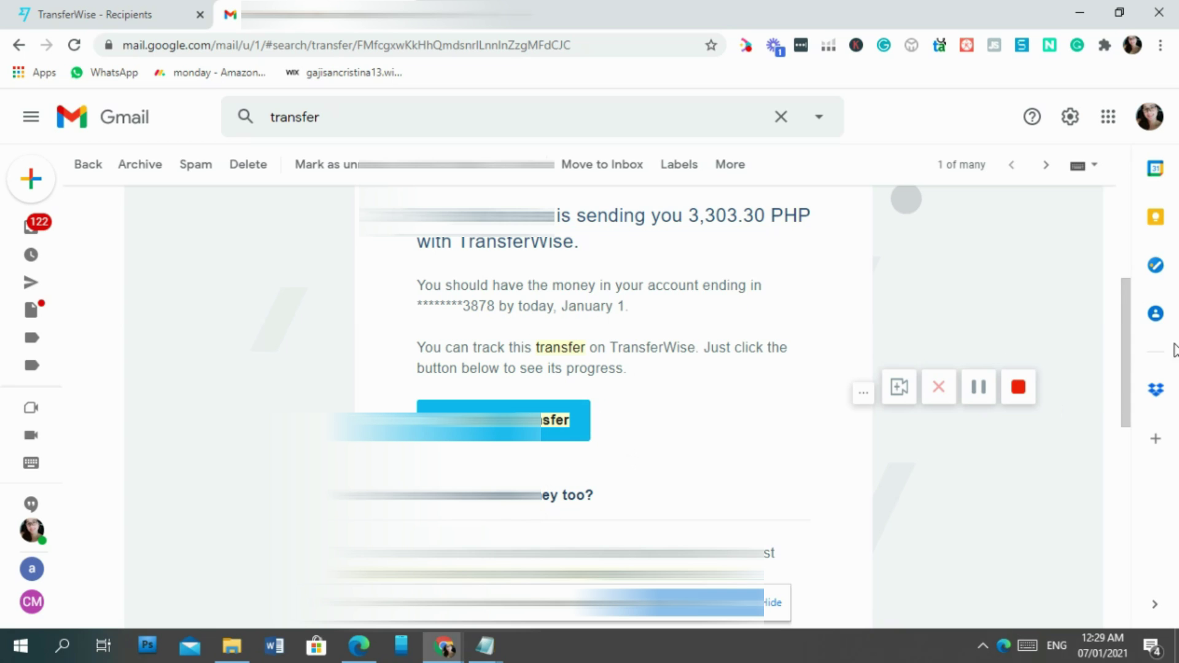
{"action": "scroll", "coordinate": [1130, 356], "scroll_direction": "down", "scroll_amount": 4}
{"action": "scroll", "coordinate": [1107, 470], "scroll_direction": "up", "scroll_amount": 5}
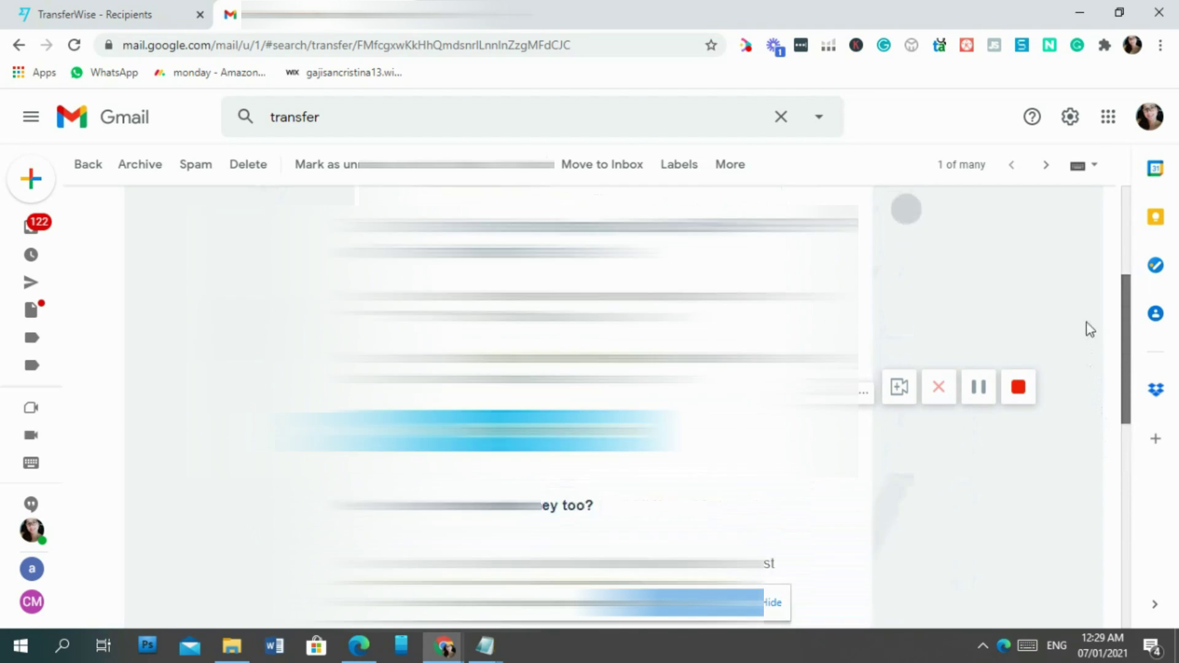
{"action": "scroll", "coordinate": [1084, 301], "scroll_direction": "up", "scroll_amount": 3}
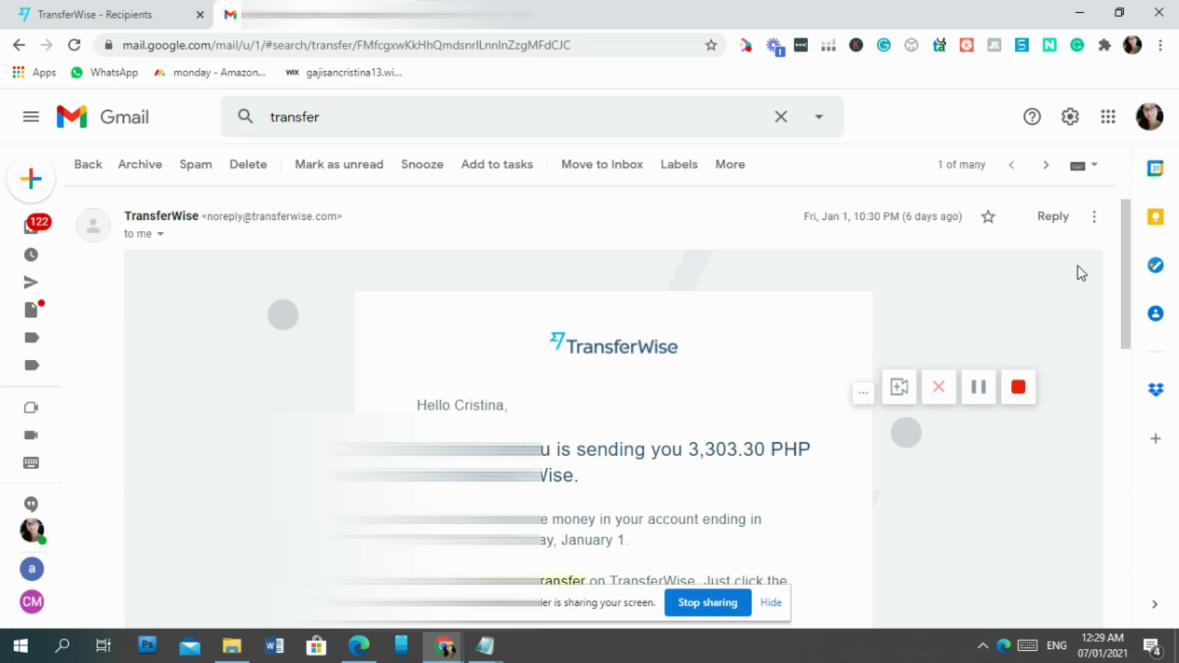
{"action": "scroll", "coordinate": [589, 476], "scroll_direction": "down", "scroll_amount": 1}
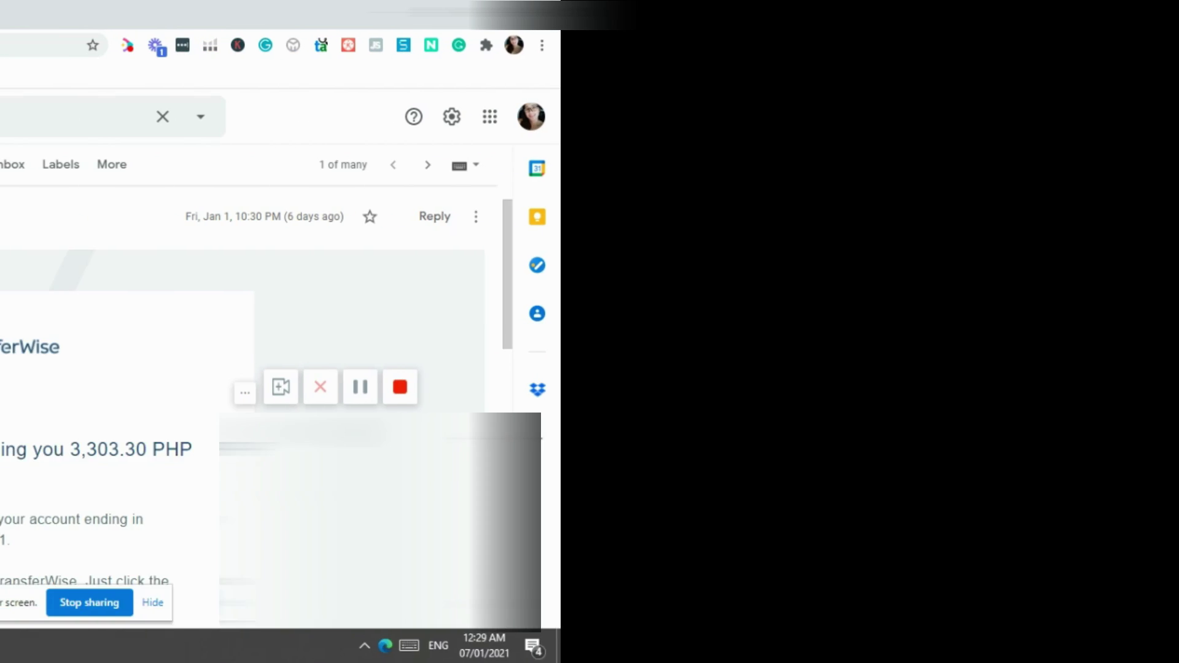